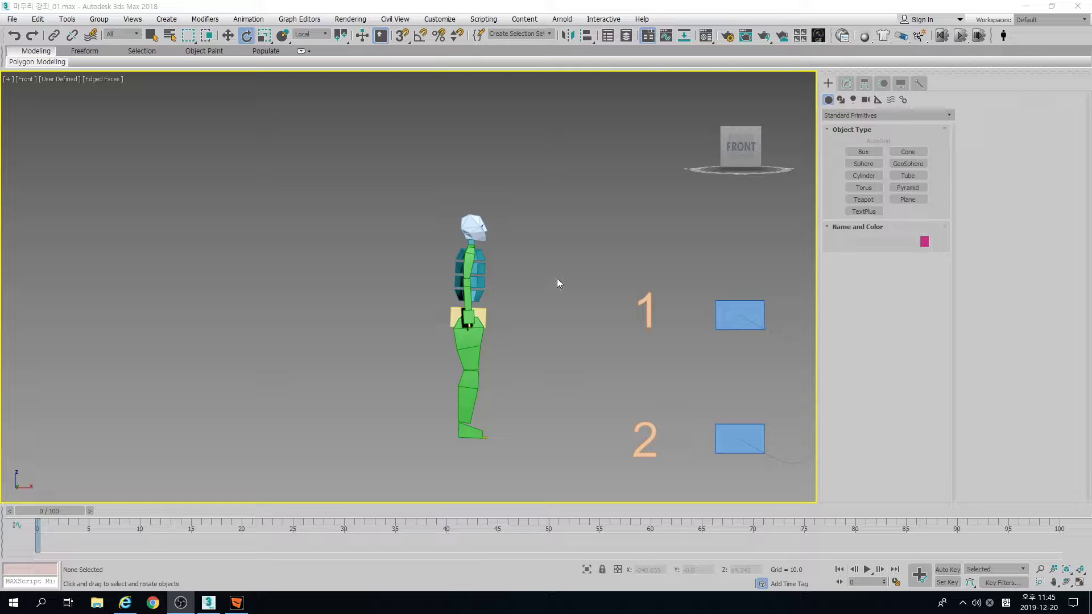
- Play the biped's animation in the front view, focusing on the hips, and return to frame 0
scroll(592, 309, "up", 5)
left_click(281, 315)
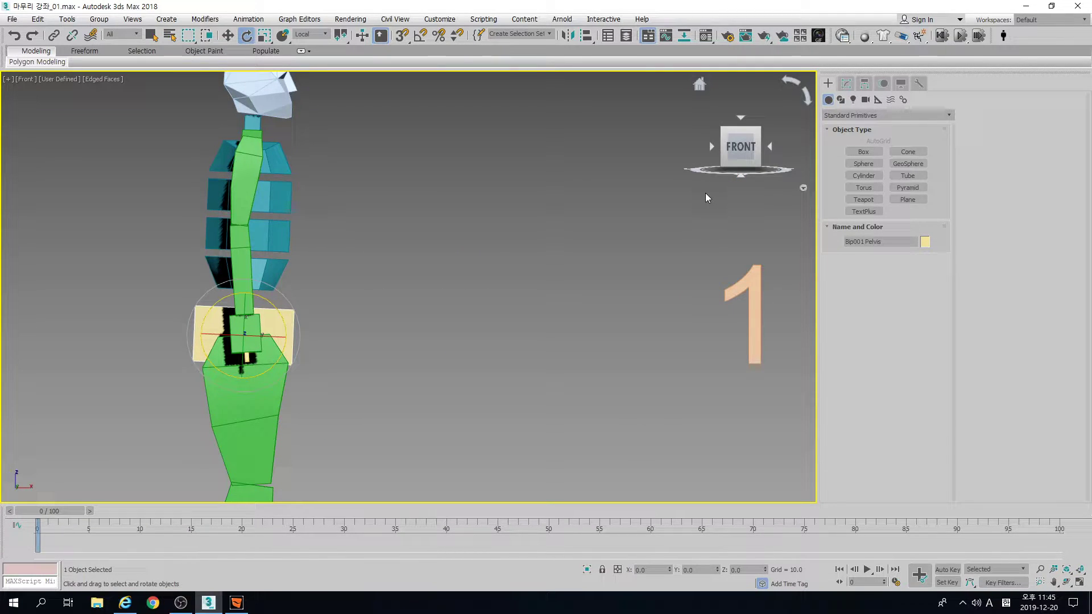
middle_click_drag(337, 351, 487, 349)
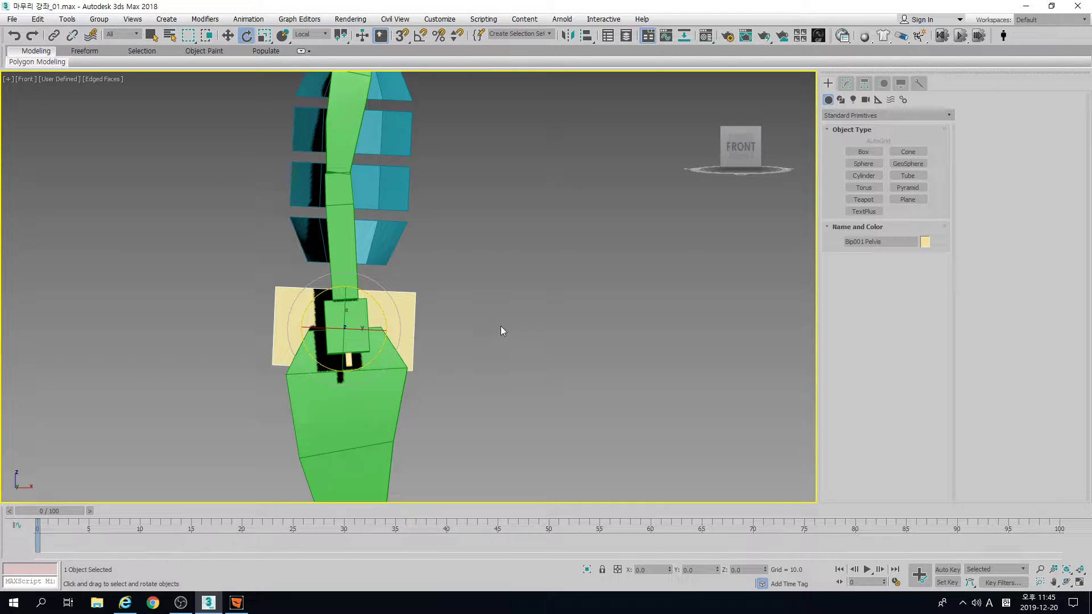
left_click(529, 315)
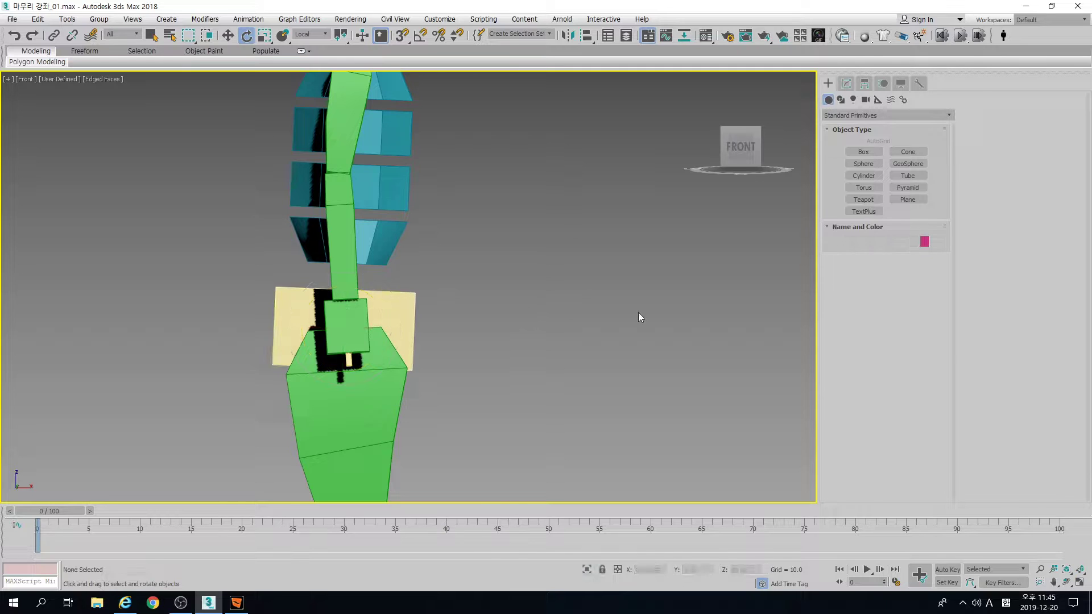
middle_click_drag(637, 313, 568, 284)
middle_click_drag(299, 309, 302, 341)
key("slash")
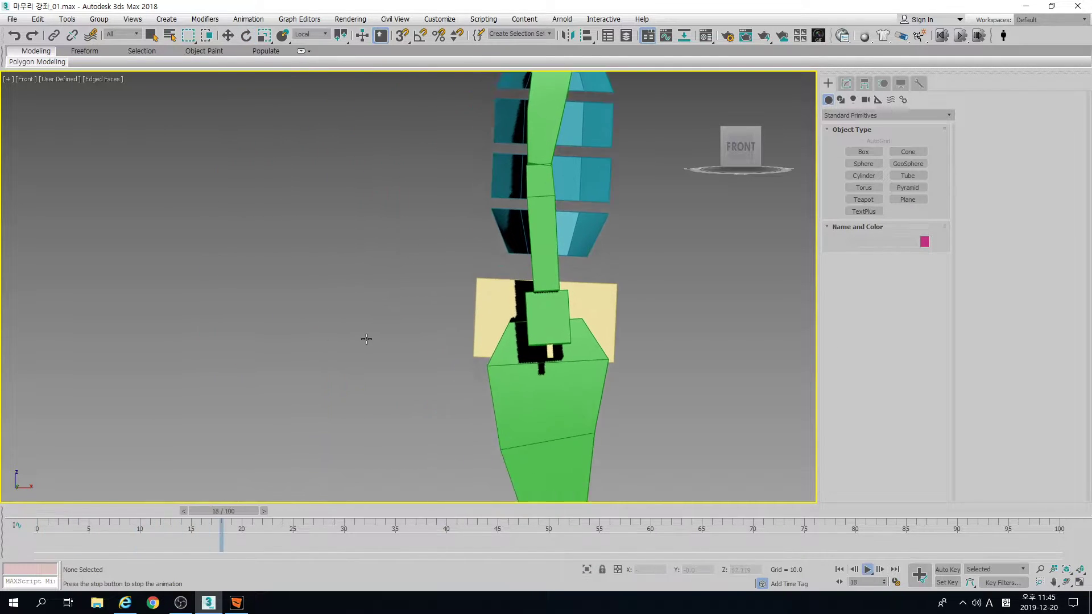
key("slash")
key("Home")
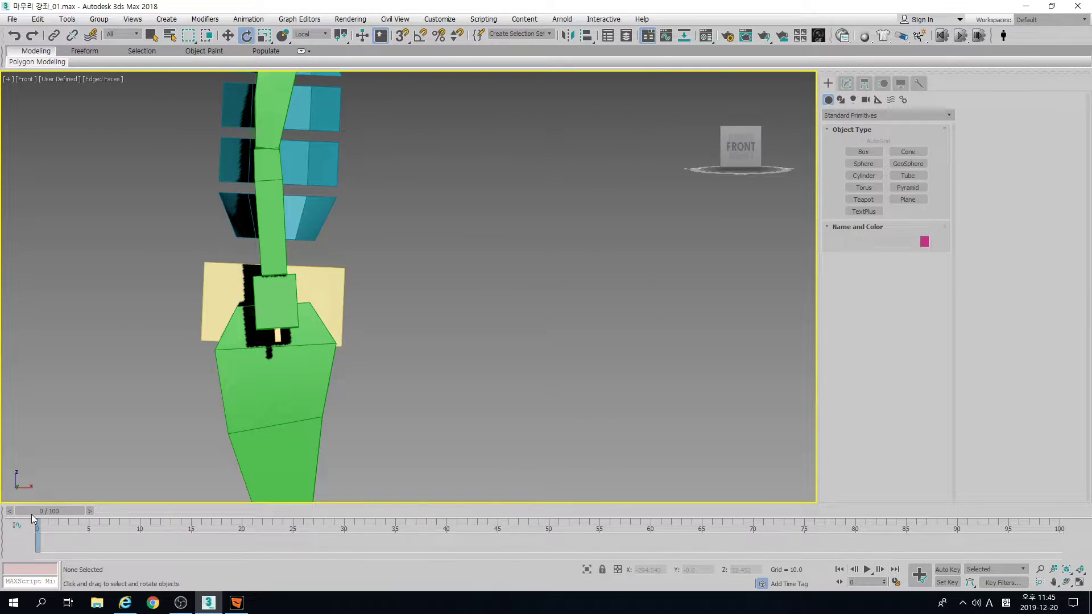
key("/")
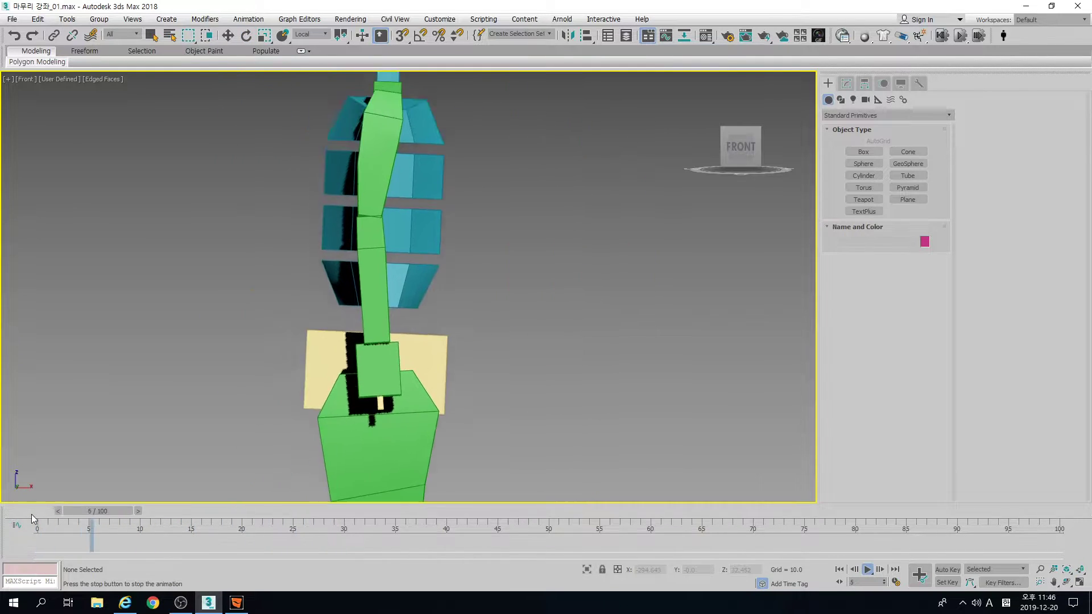
left_click(32, 514)
- Select the biped's root at the hips in wireframe display and try rotating the pelvis
middle_click_drag(523, 361, 334, 318)
scroll(261, 283, "up", 3)
middle_click_drag(262, 283, 323, 305)
scroll(323, 307, "up", 1)
key("F3")
left_click(82, 221)
middle_click_drag(255, 219, 455, 285)
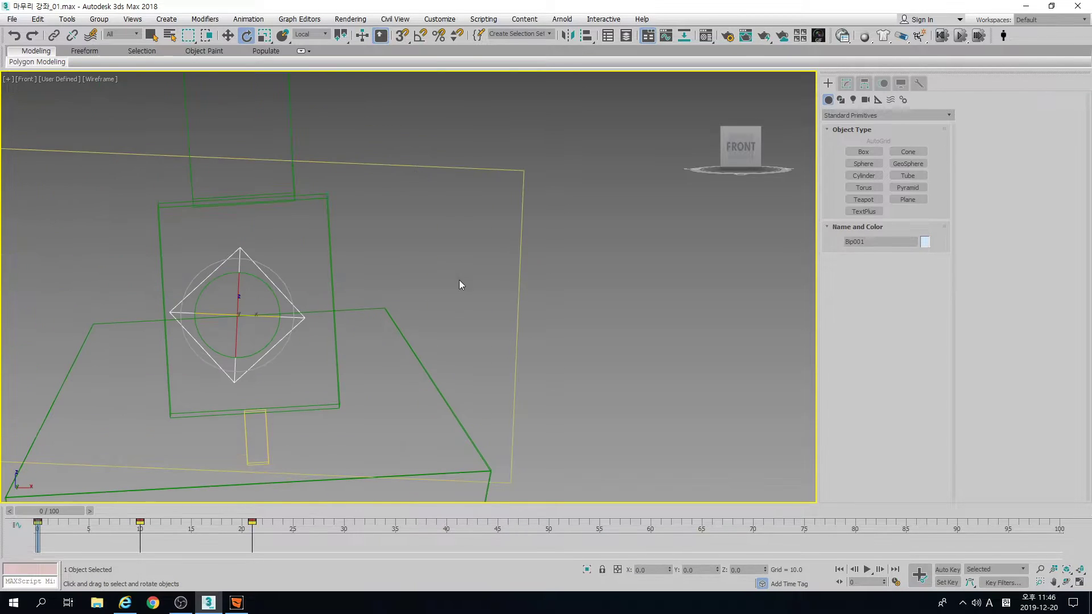
left_click(292, 284)
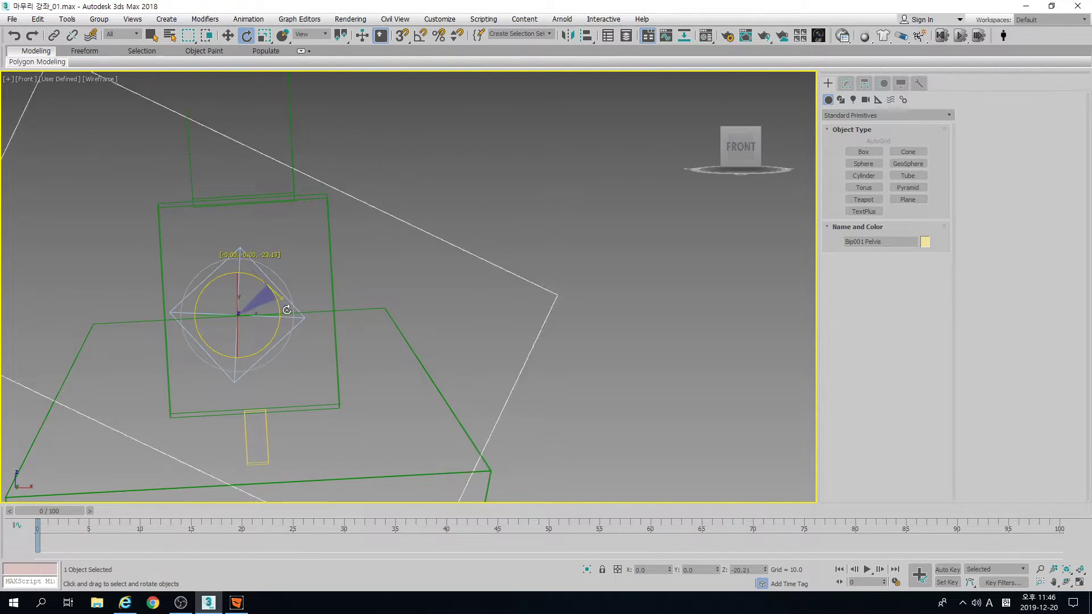
key("F3")
- Select the box beside number 1, play its animation and return to frame 0
scroll(429, 283, "up", 2)
scroll(644, 289, "down", 2)
middle_click_drag(644, 289, 496, 278)
scroll(496, 279, "down", 1)
middle_click_drag(597, 279, 424, 261)
scroll(507, 281, "down", 1)
middle_click_drag(507, 282, 393, 282)
scroll(412, 285, "down", 3)
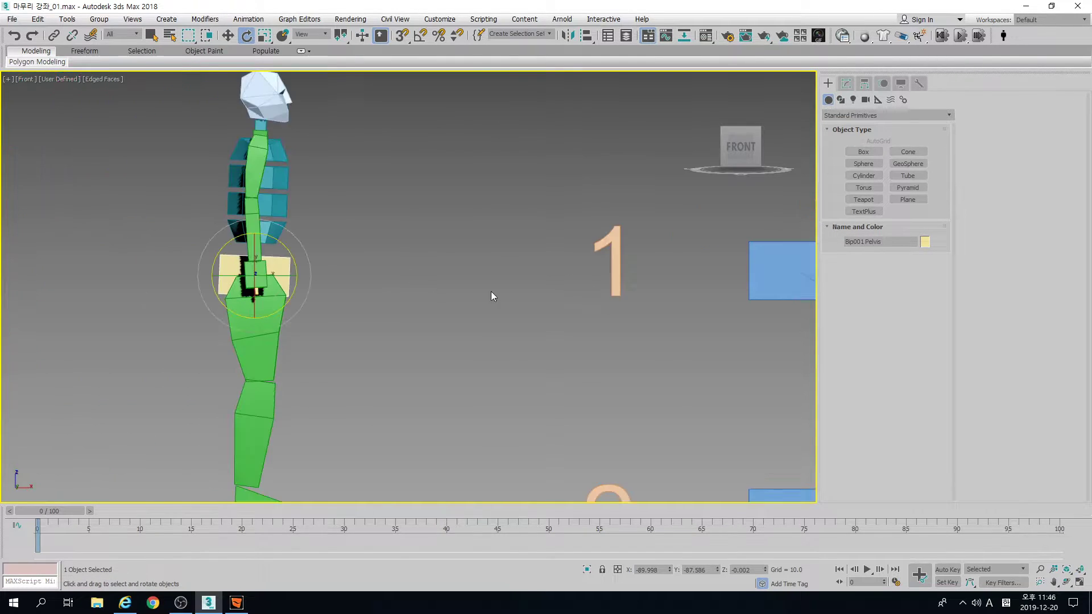
scroll(606, 292, "down", 1)
middle_click_drag(617, 293, 331, 310)
scroll(468, 301, "up", 2)
scroll(400, 298, "up", 1)
middle_click_drag(528, 289, 464, 297)
left_click(465, 263)
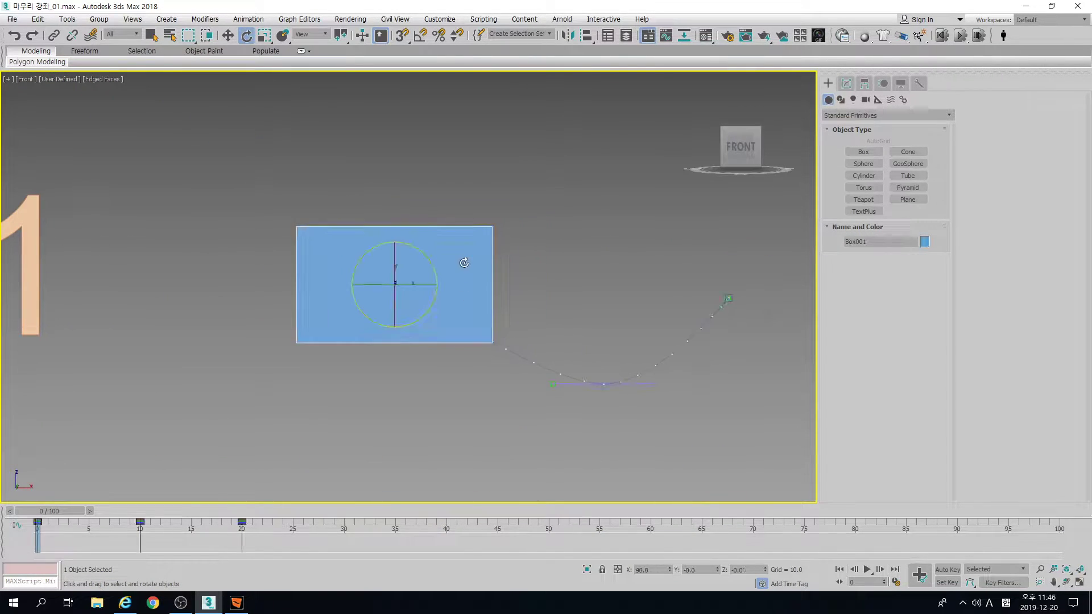
key("slash")
key("slash")
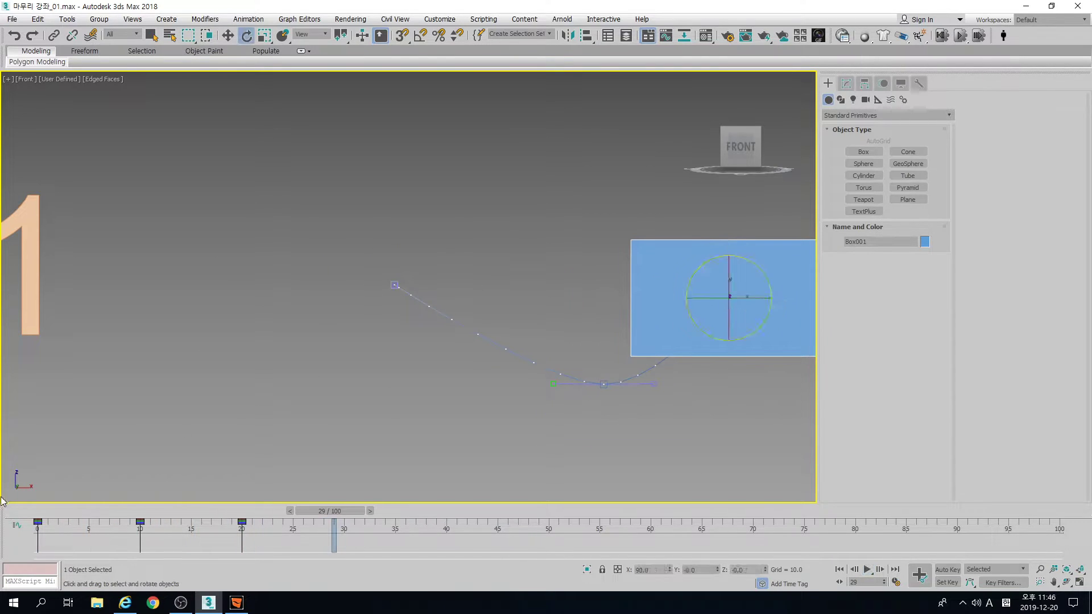
left_click(31, 514)
- Replay and scrub box 1's motion several times from frame 0 to study how it stops
middle_click_drag(458, 357, 436, 342)
key("slash")
key("slash")
key("slash")
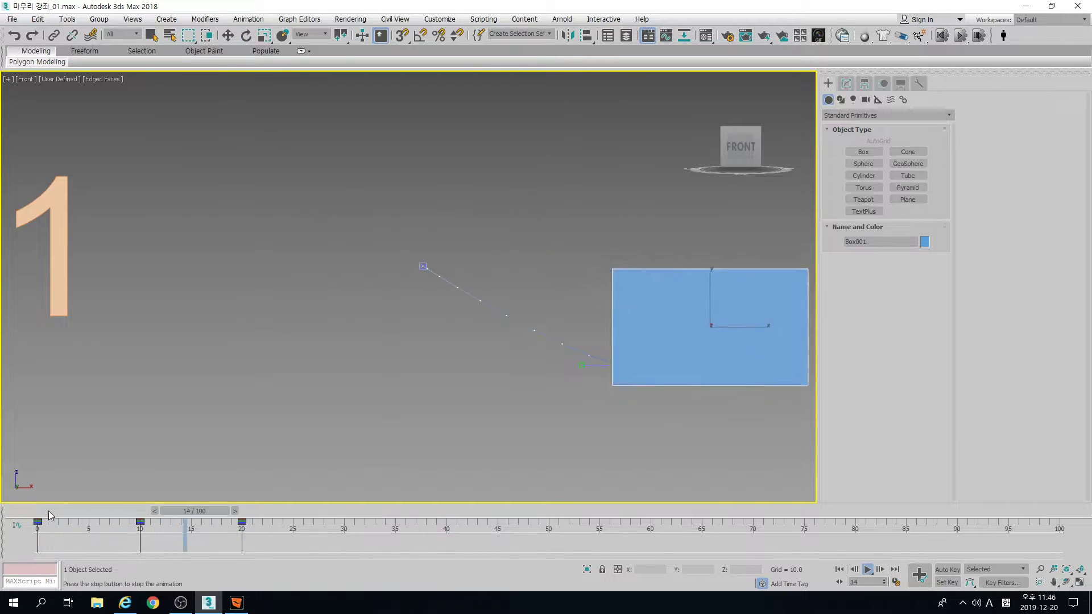
left_click_drag(202, 513, 248, 512)
key("slash")
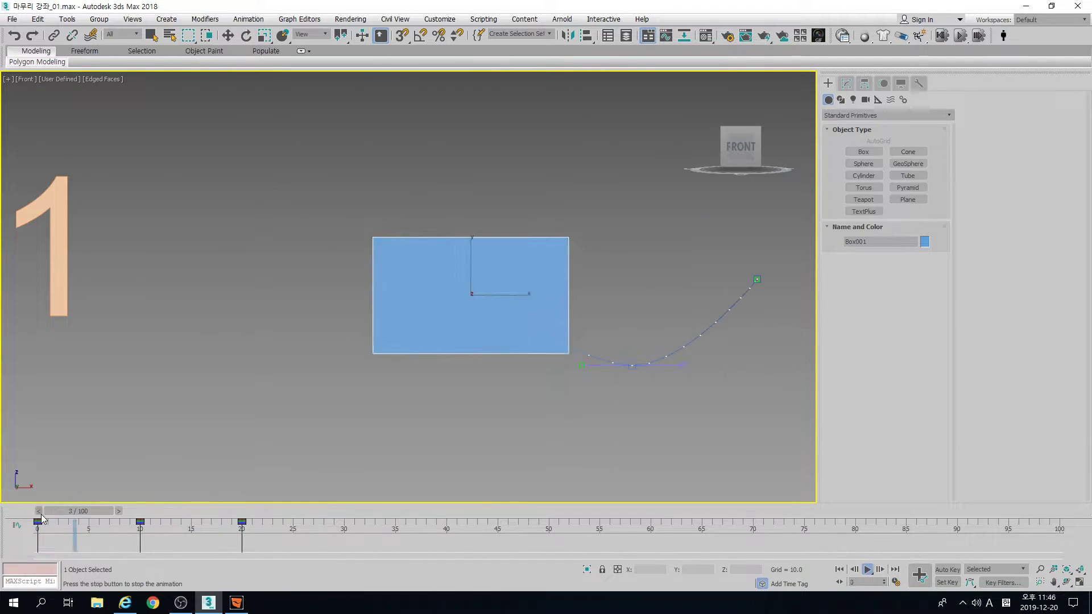
left_click(41, 515)
key("slash")
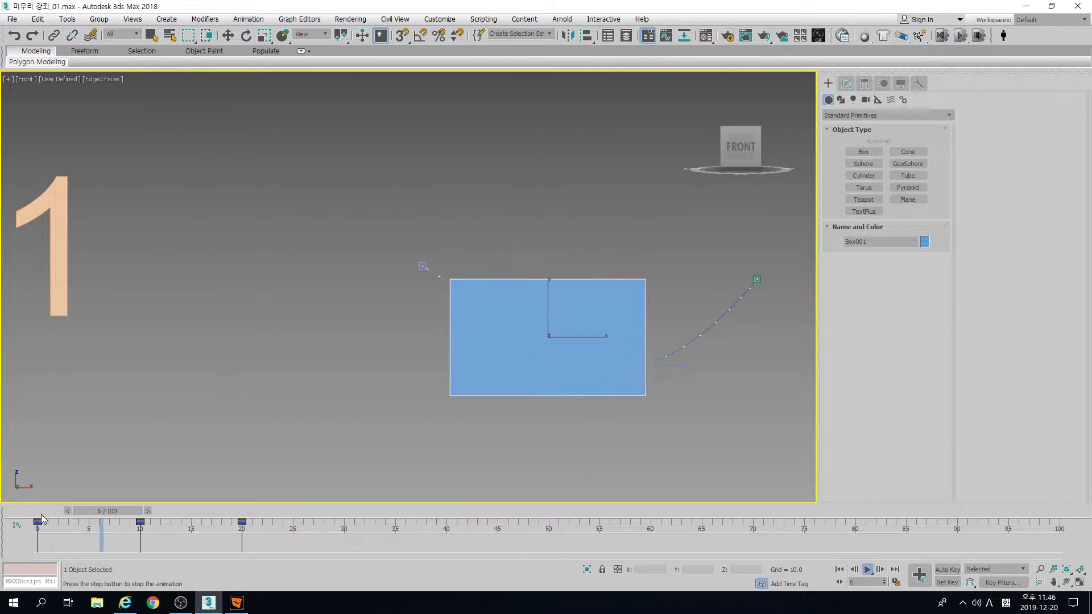
left_click(41, 515)
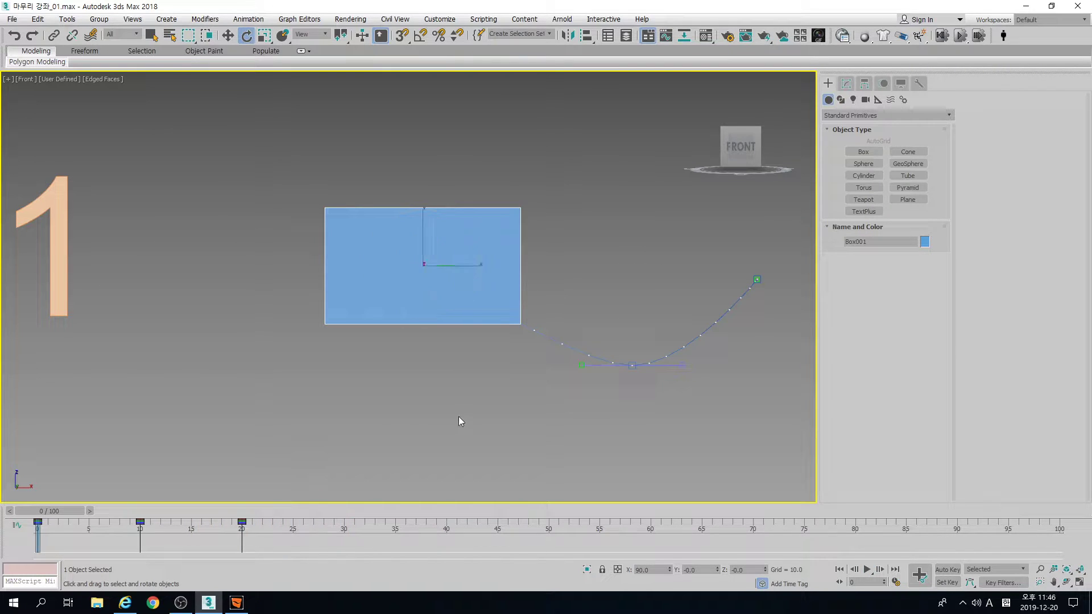
key("slash")
left_click(44, 515)
key("slash")
key("slash")
- Play the animation of the box beside number 2 with nothing selected and return to frame 0
middle_click_drag(382, 391, 405, 162)
left_click(28, 519)
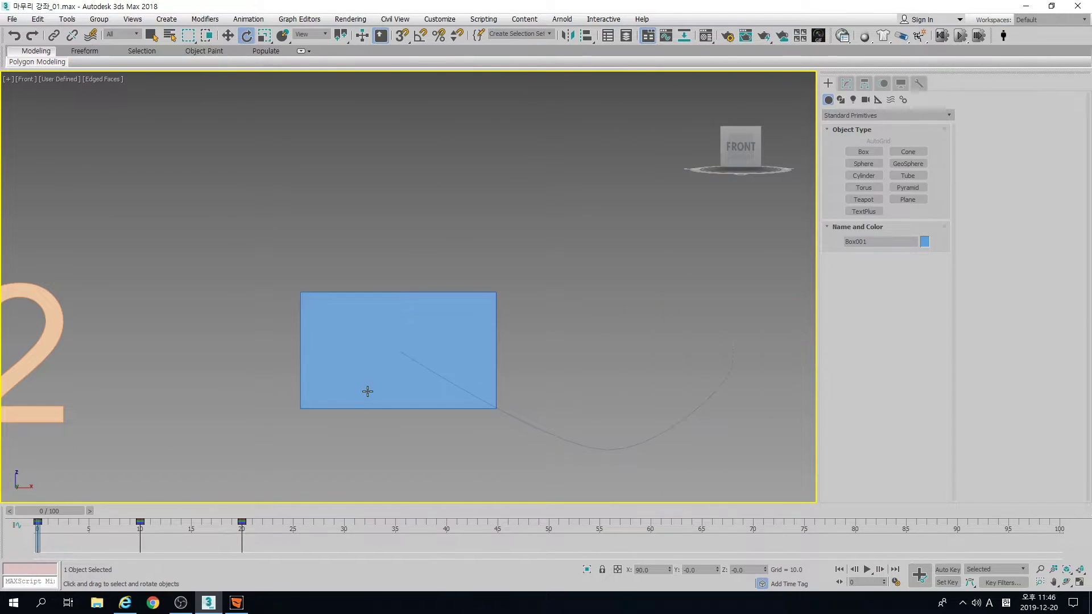
middle_click_drag(365, 392, 321, 326)
left_click(237, 390)
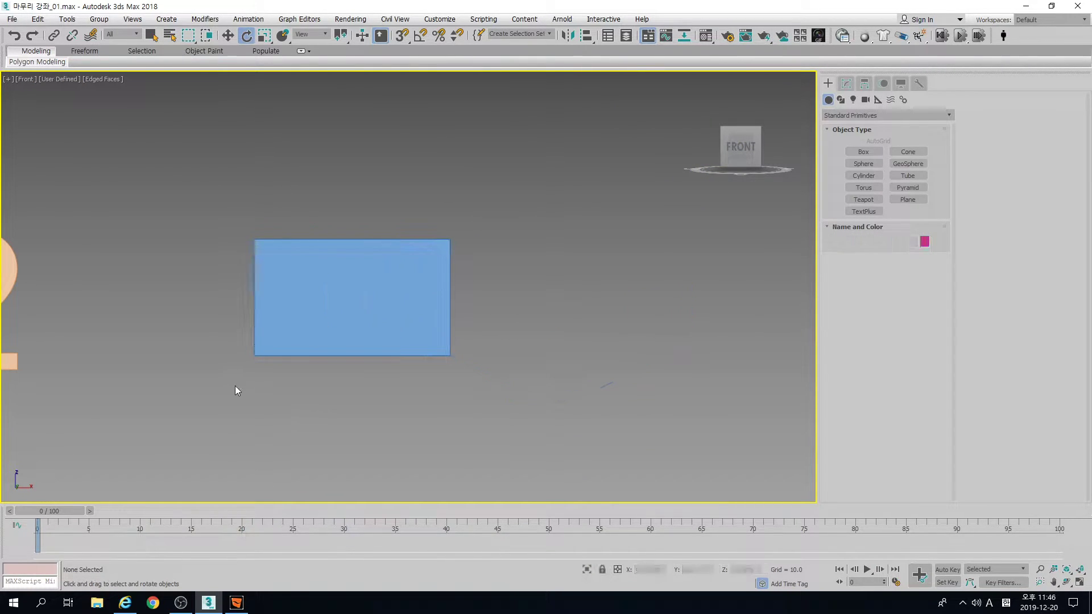
key("slash")
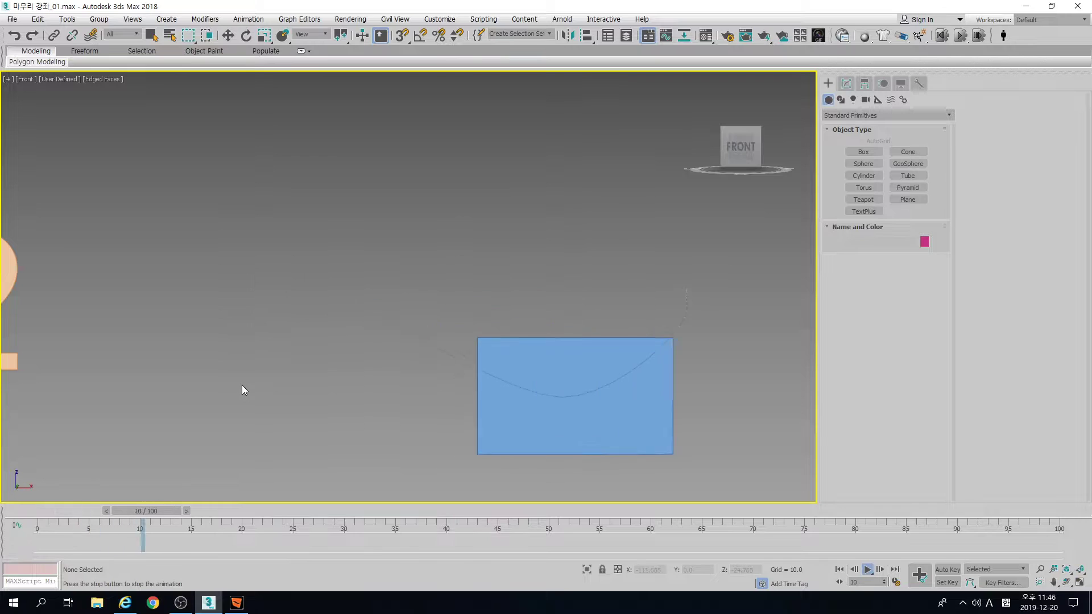
left_click(35, 513)
key("e")
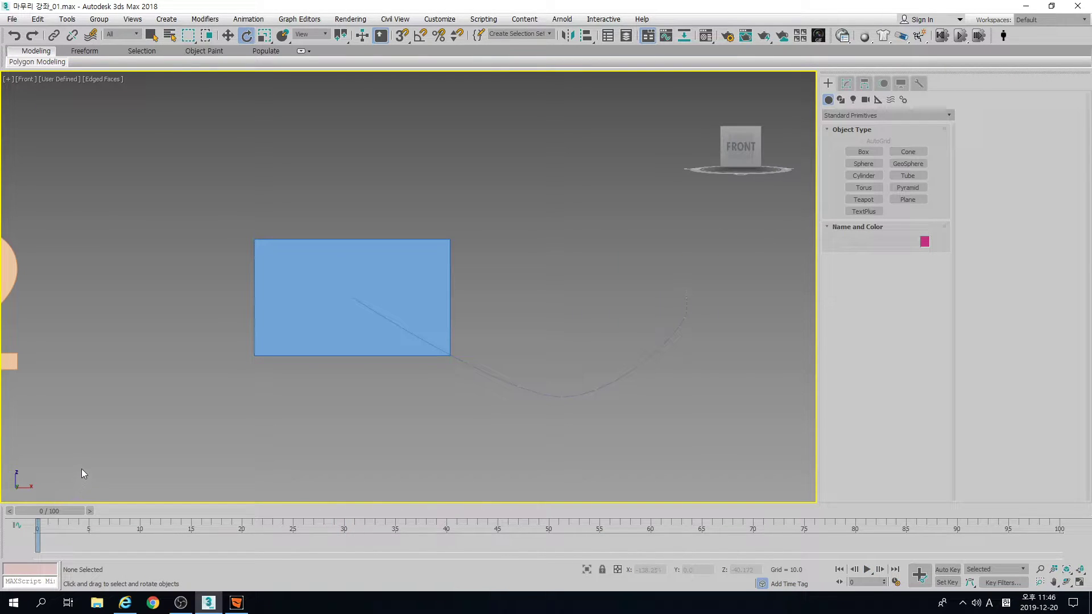
- Check the keys of the box beside number 3, deselect it and play its animation twice from frame 0
middle_click_drag(294, 408, 319, 278)
middle_click_drag(332, 386, 338, 254)
scroll(347, 345, "down", 2)
middle_click_drag(350, 350, 342, 268)
scroll(343, 307, "up", 2)
left_click(344, 331)
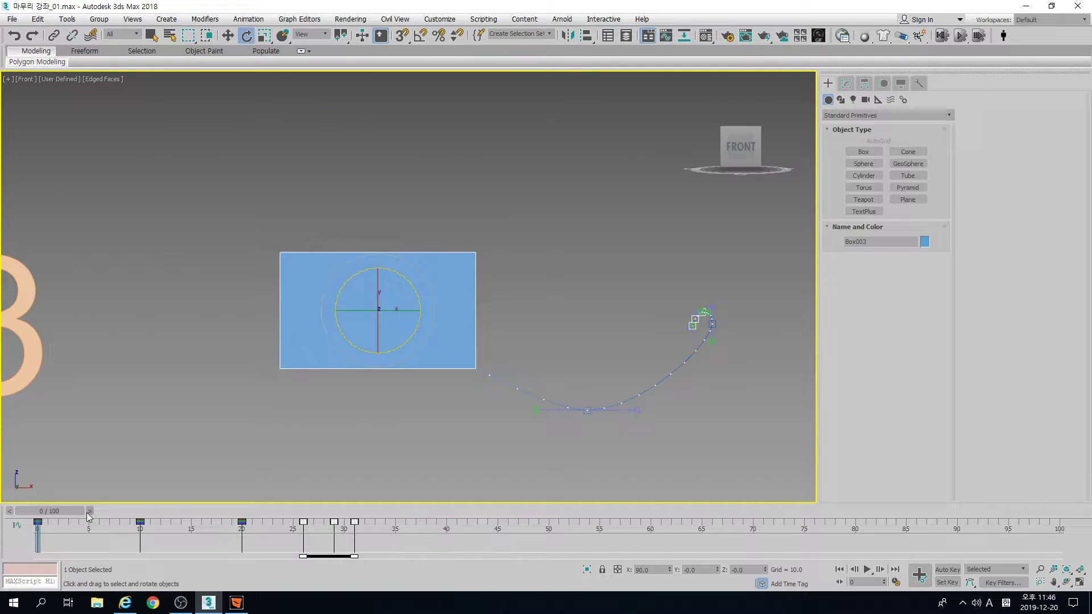
left_click(205, 461)
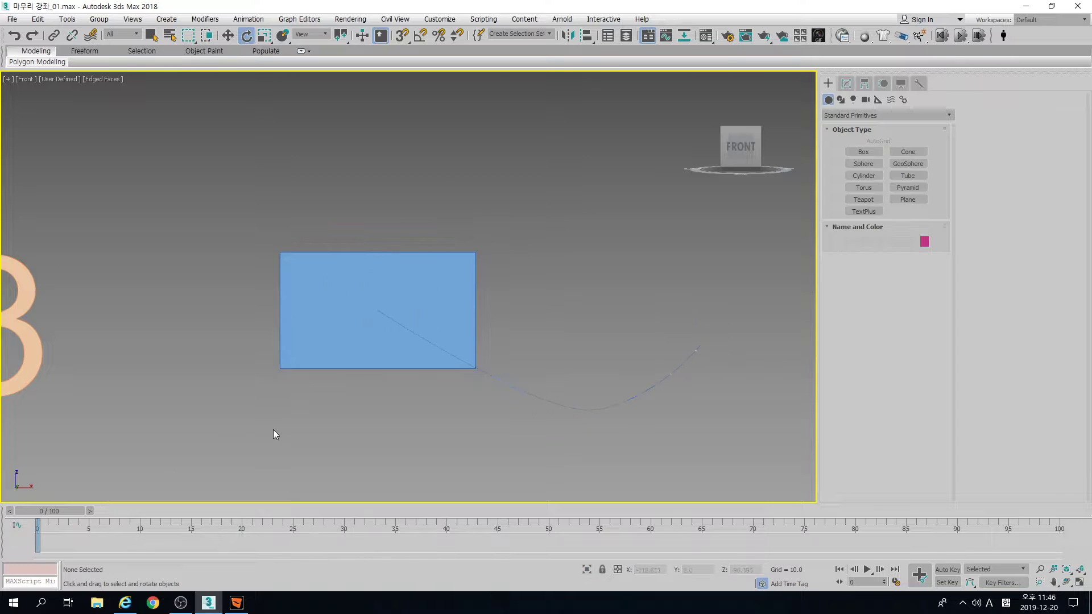
key("/")
left_click(43, 507)
key("/")
left_click(42, 507)
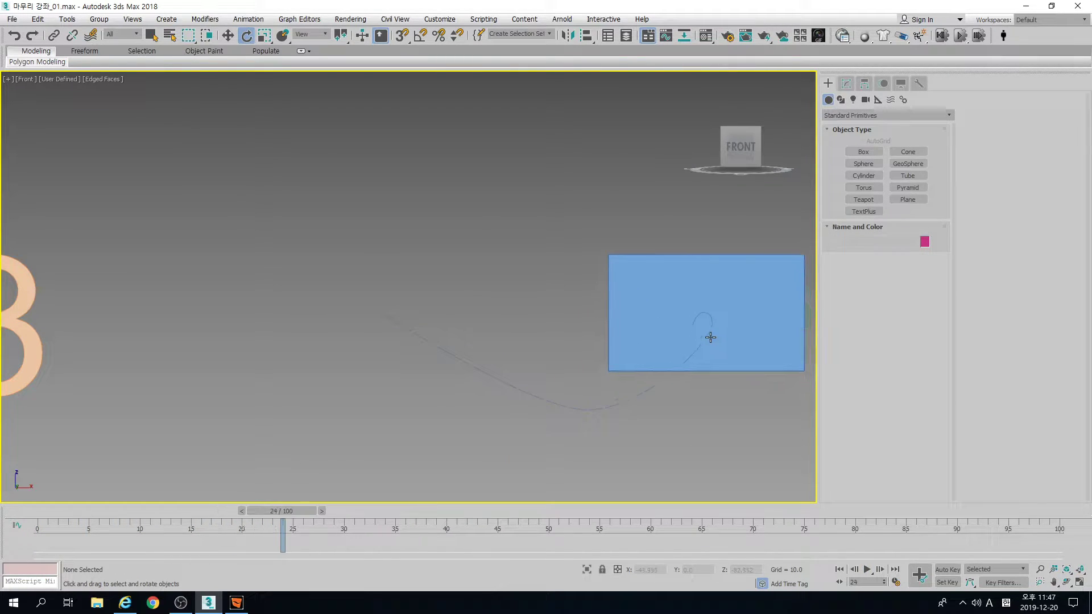
- Scrub box 3 along its motion path to examine the ending curl, and play its animation again
mouse_move(302, 510)
left_mouse_down()
mouse_move(326, 513)
mouse_move(250, 500)
mouse_move(281, 511)
left_mouse_up()
left_click(776, 323)
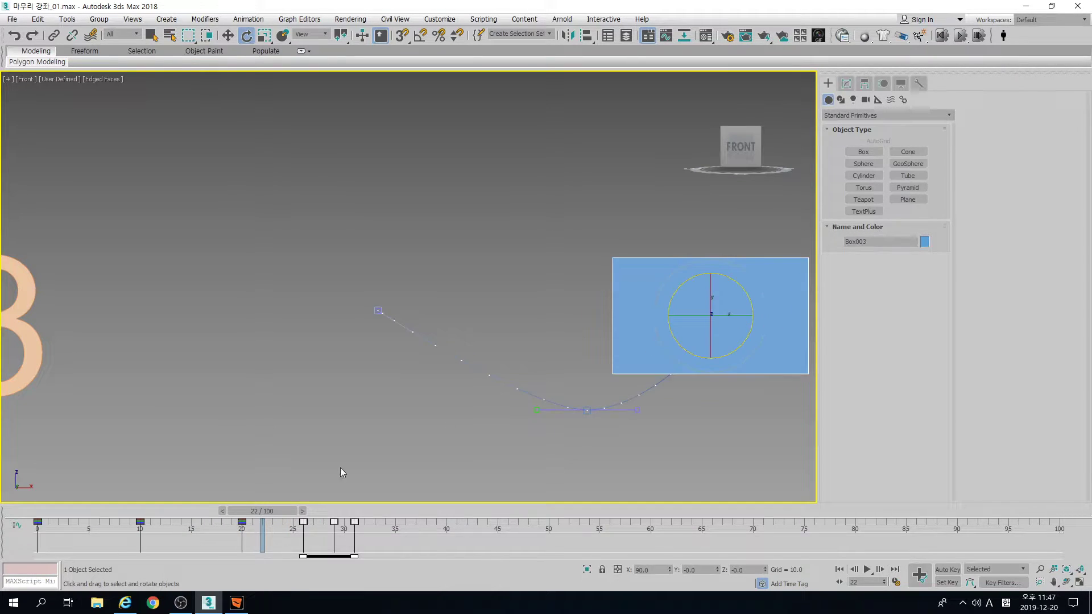
left_click_drag(142, 505, 79, 484)
key("e")
left_click(525, 317)
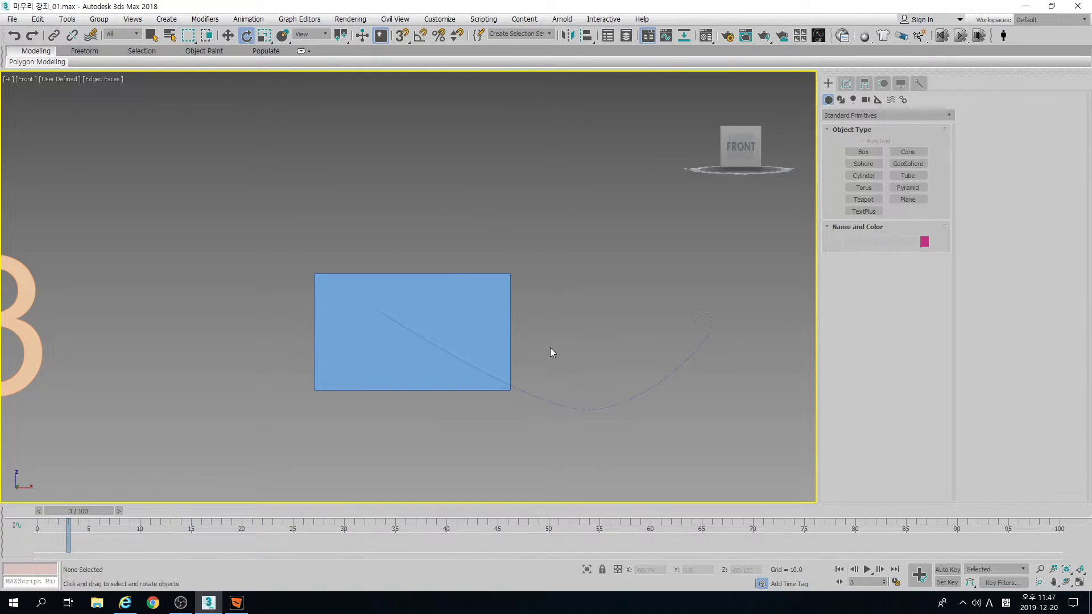
key("slash")
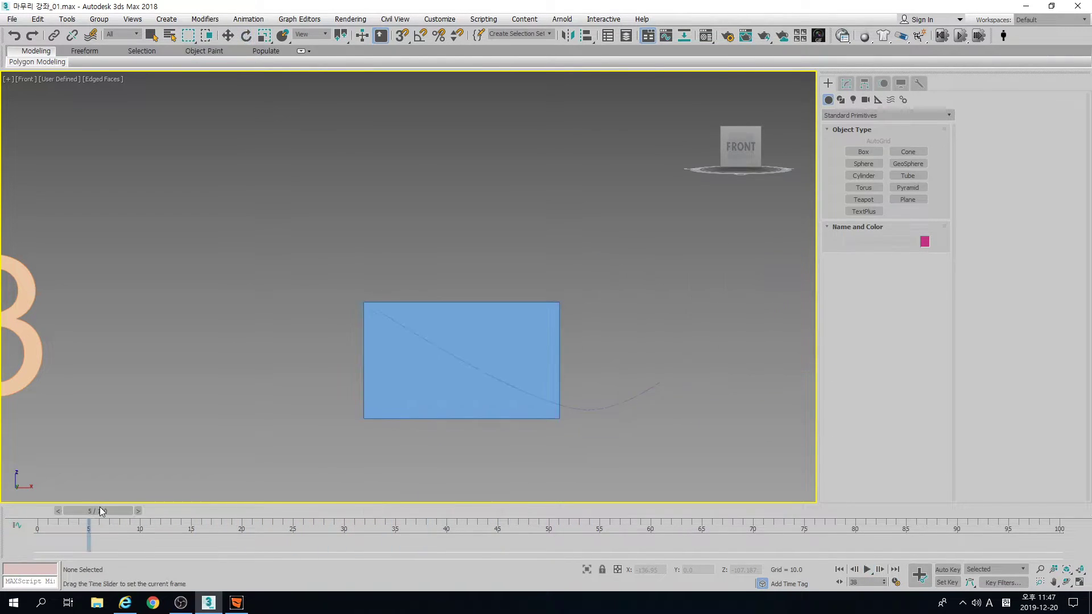
left_click(142, 513)
key("e")
- Play the animation of the box beside number 4 repeatedly and return to frame 0
middle_click_drag(354, 404, 380, 300)
middle_click_drag(379, 419, 373, 299)
middle_click_drag(388, 470, 395, 309)
middle_click_drag(418, 401, 408, 353)
left_click(18, 513)
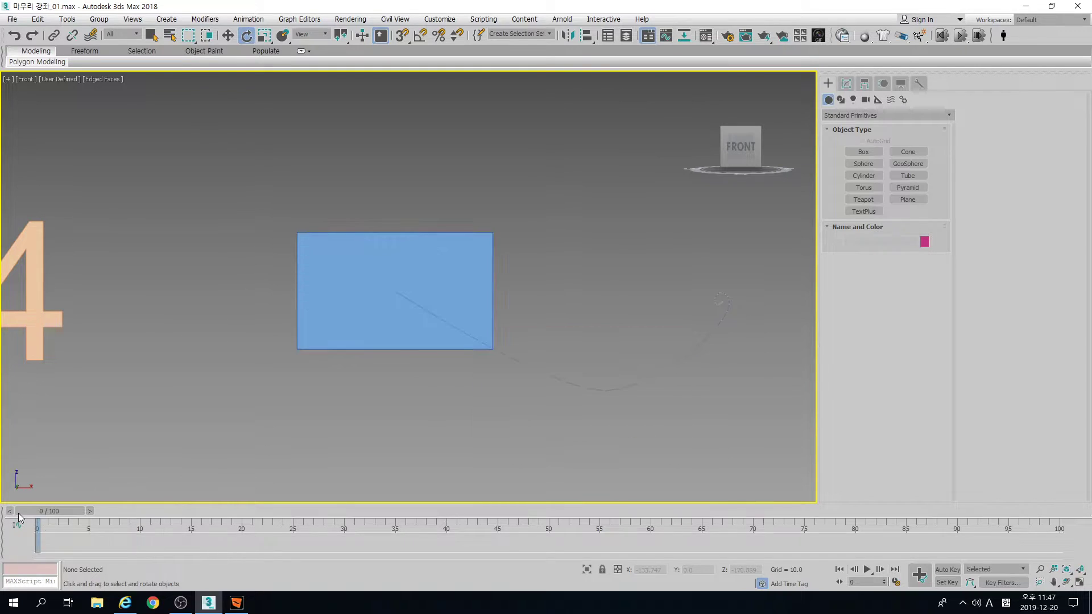
key("slash")
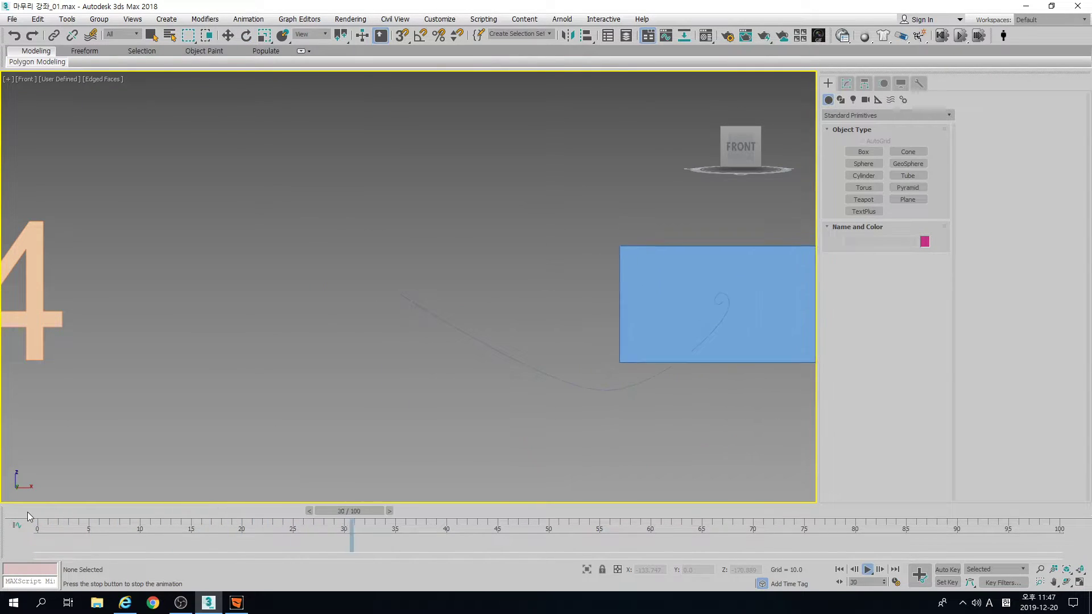
left_click(27, 514)
key("/")
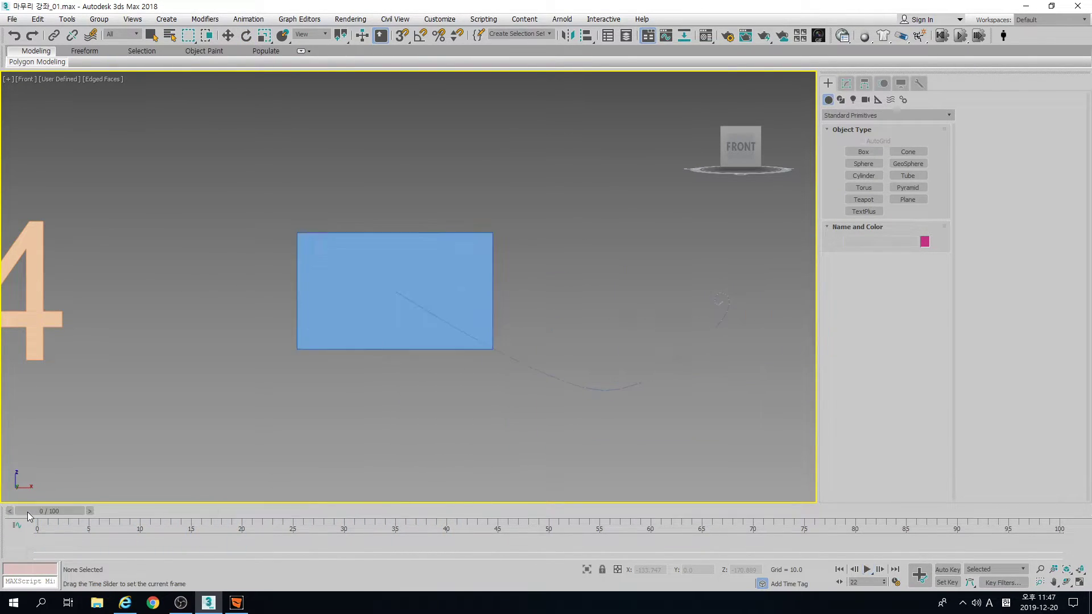
key("Home")
- Go to frame 5, select the box beside number 4 and display its motion path in wireframe
left_click_drag(27, 512, 74, 514)
key("e")
scroll(363, 366, "up", 5)
middle_click_drag(518, 381, 427, 381)
left_click(449, 365)
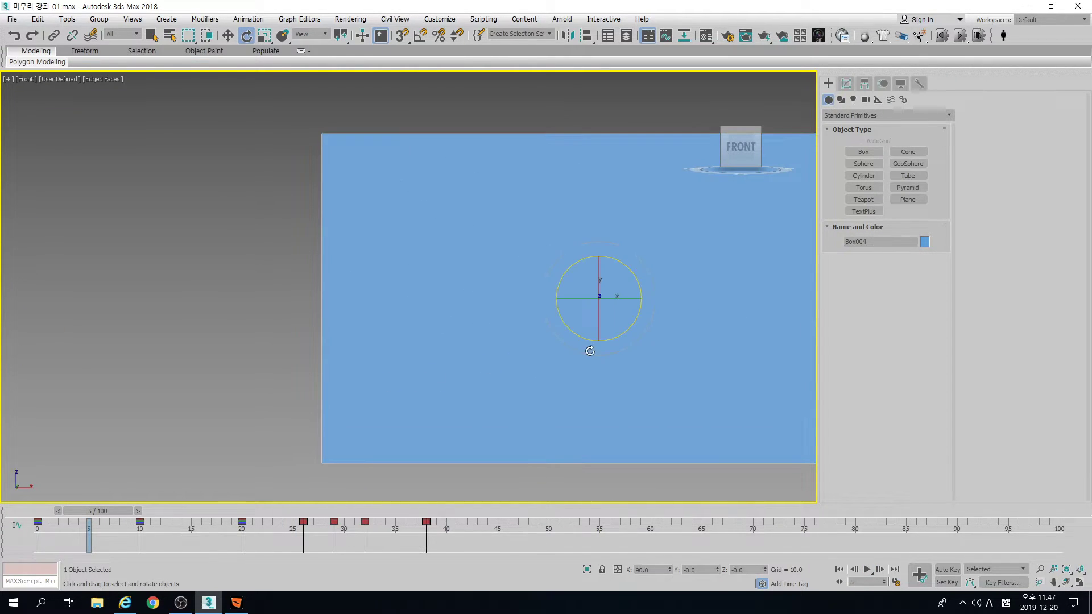
middle_click_drag(590, 351, 403, 370)
key("F3")
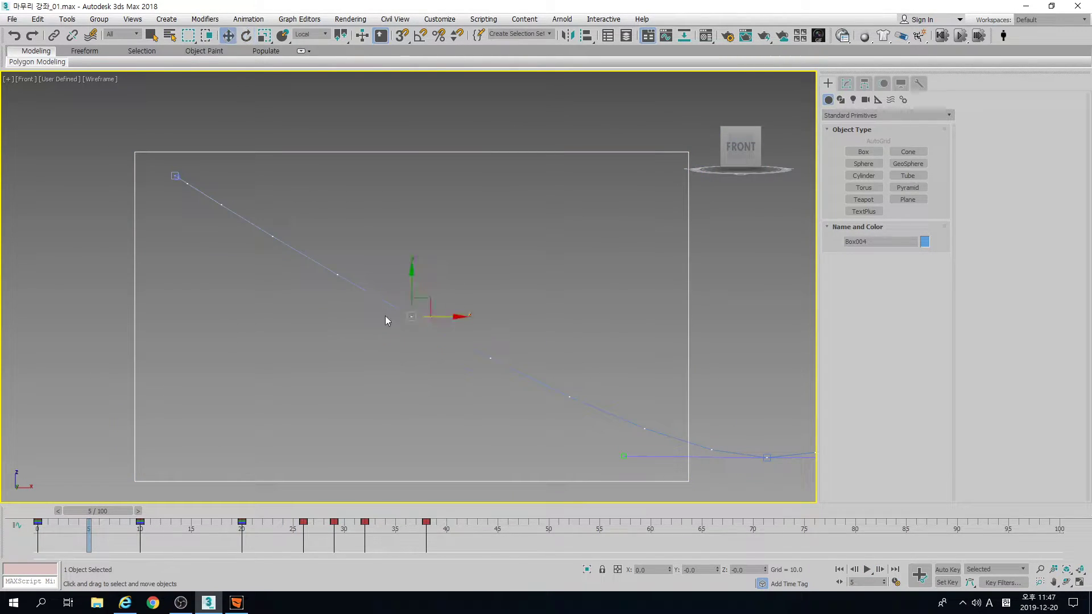
left_click_drag(276, 228, 276, 229)
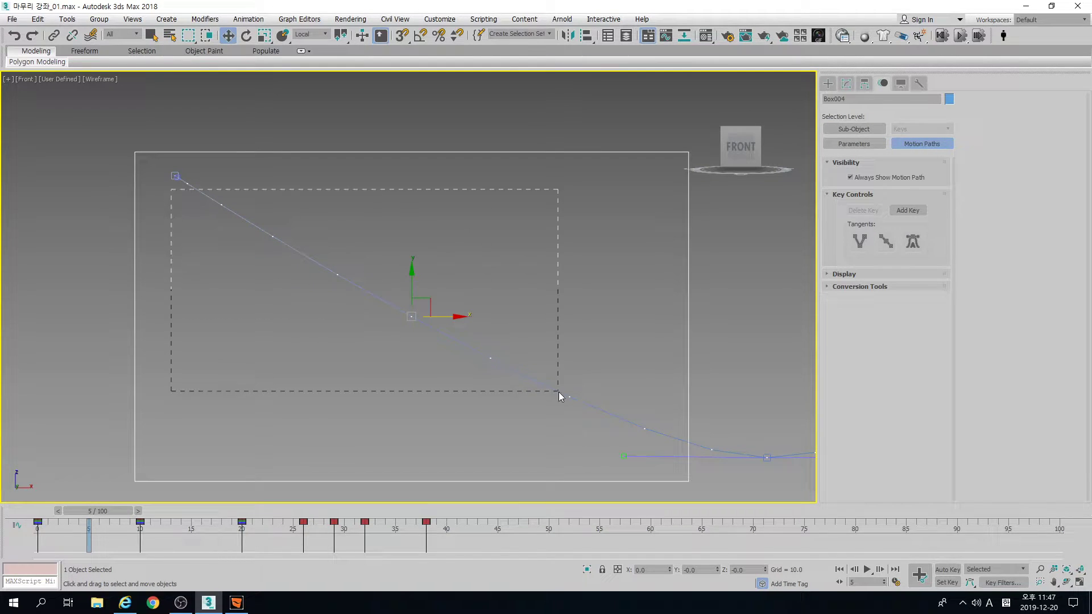
- Outline the early stretch of box 4's motion path with a lasso selection region and restore the shaded display
key("ctrl+f")
key("ctrl+f")
key("ctrl+f")
mouse_move(189, 266)
left_mouse_down()
mouse_move(203, 242)
mouse_move(172, 194)
left_mouse_up()
scroll(525, 330, "down", 3)
key("F3")
left_click(517, 238)
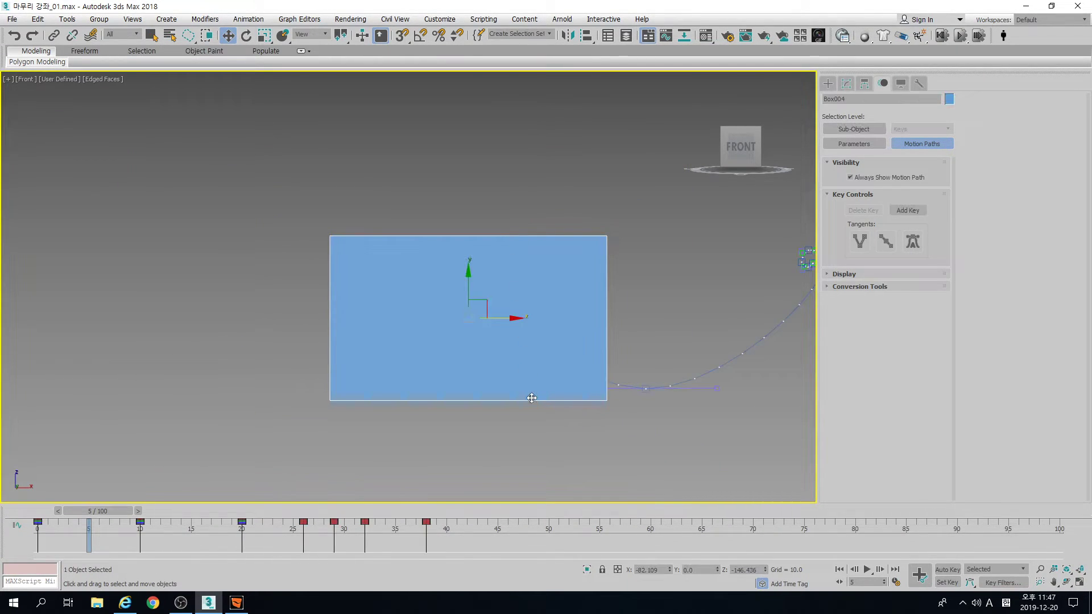
- Select the box beside number 5 and examine its whole motion path at frame 5
scroll(532, 397, "down", 3)
middle_click_drag(531, 446, 440, 298)
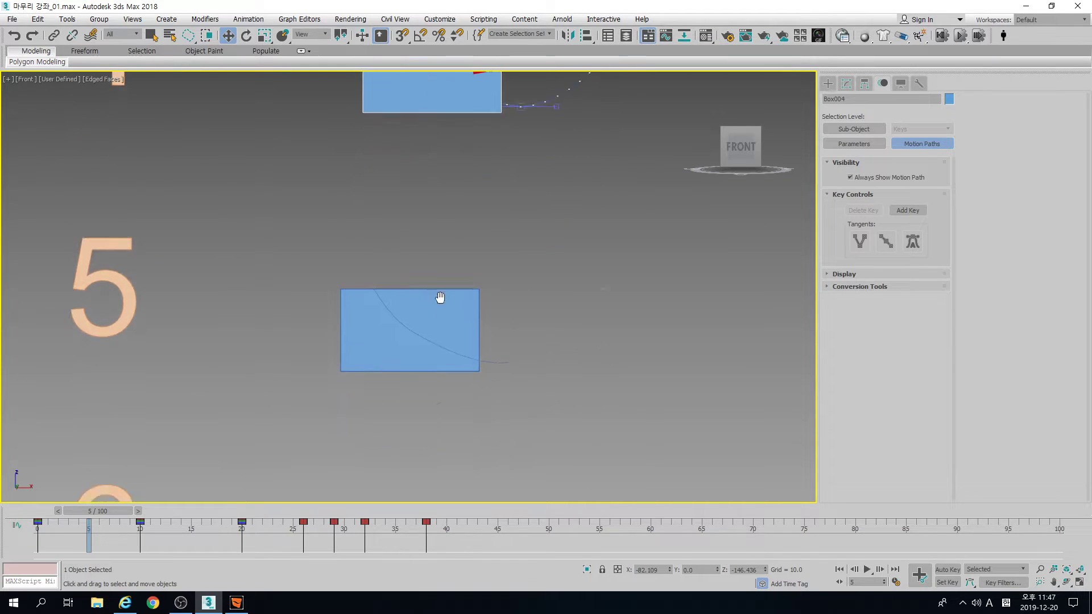
scroll(442, 298, "up", 3)
middle_click_drag(459, 359, 506, 355)
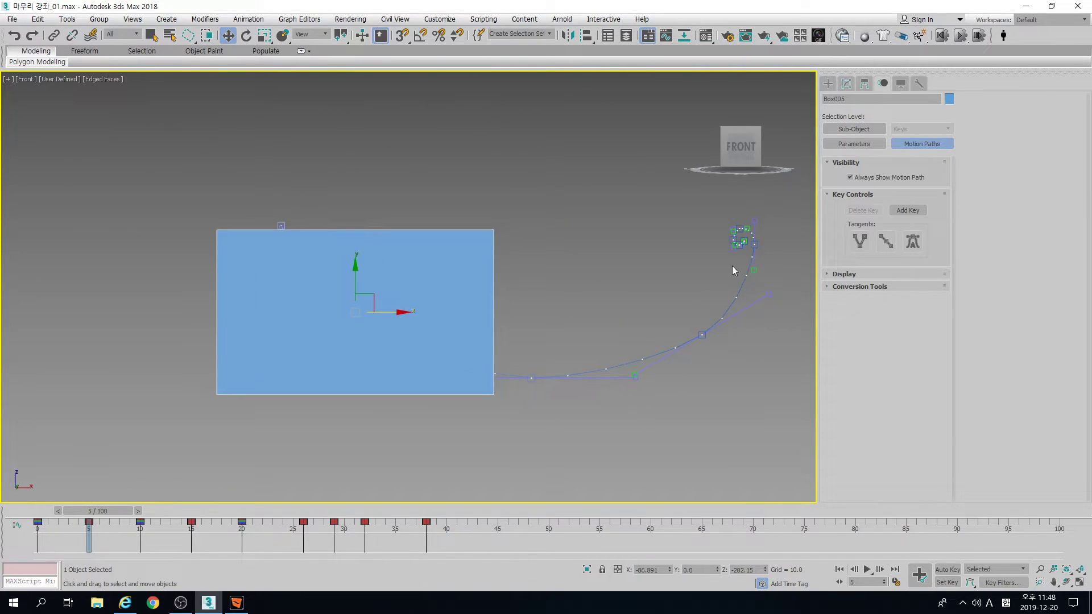
middle_click_drag(741, 267, 652, 323)
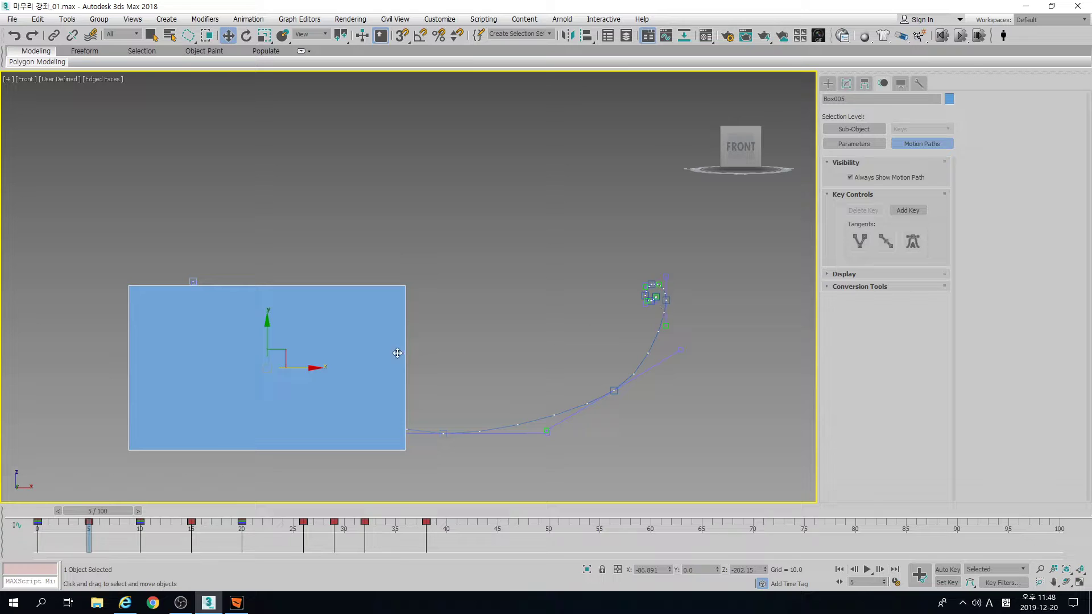
- Deselect the box beside number 5, play its animation and return to frame 0
left_click(440, 385)
key("/")
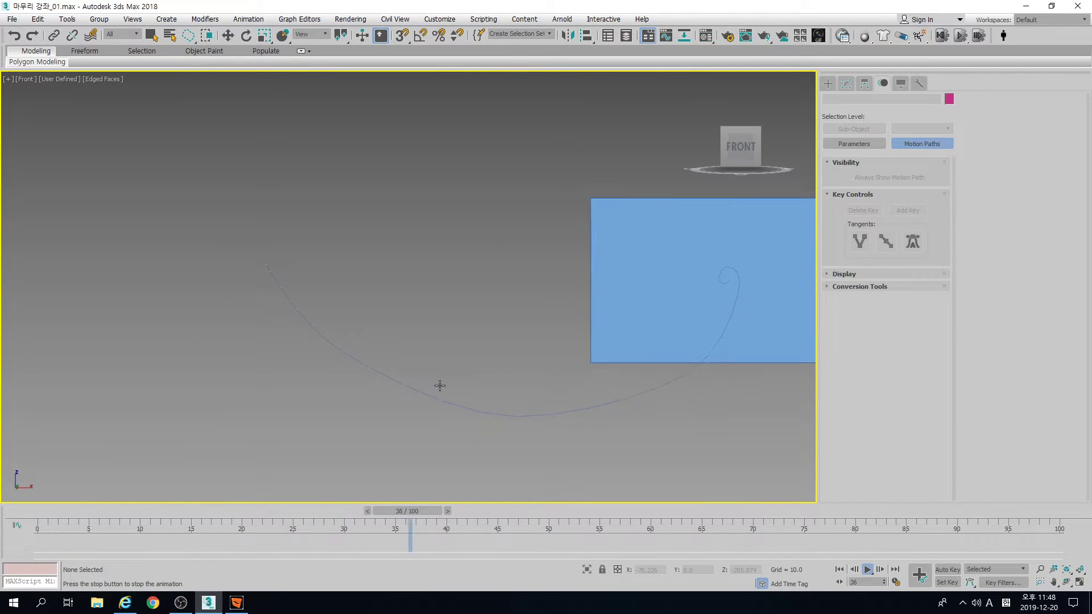
scroll(503, 377, "down", 2)
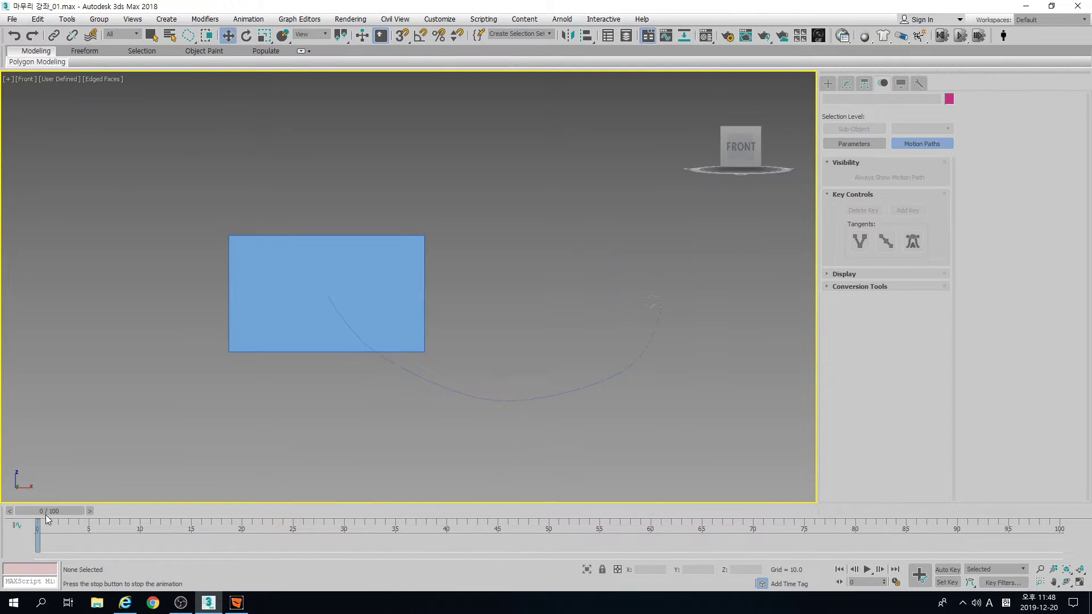
key("Home")
key("/")
key("Home")
- Try rotating the box beside number 5 in the front view at frame 0, then undo the rotation
left_click(414, 294)
key("e")
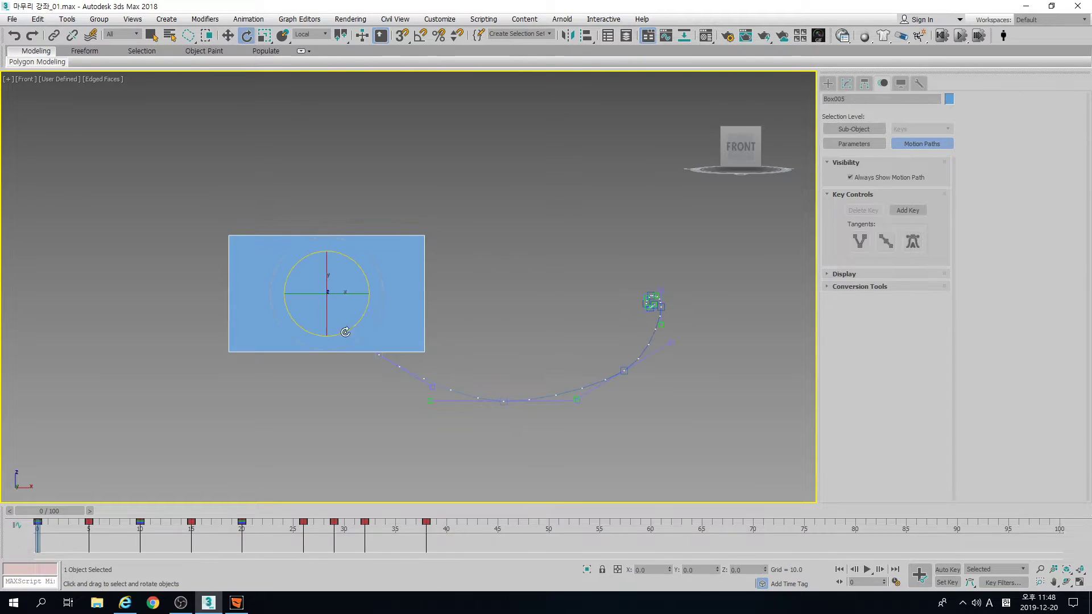
left_click_drag(348, 330, 368, 315)
key("ctrl+z")
- Clear the selection, replay the box 5 animation twice and go back to frame 0
left_click(556, 258)
key("/")
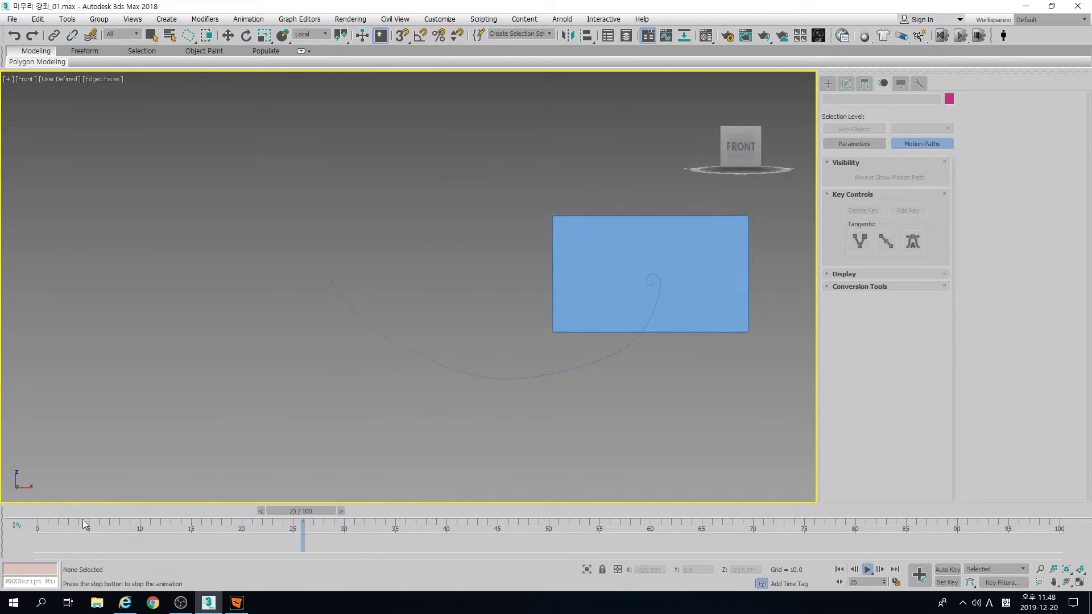
left_click(46, 509)
key("/")
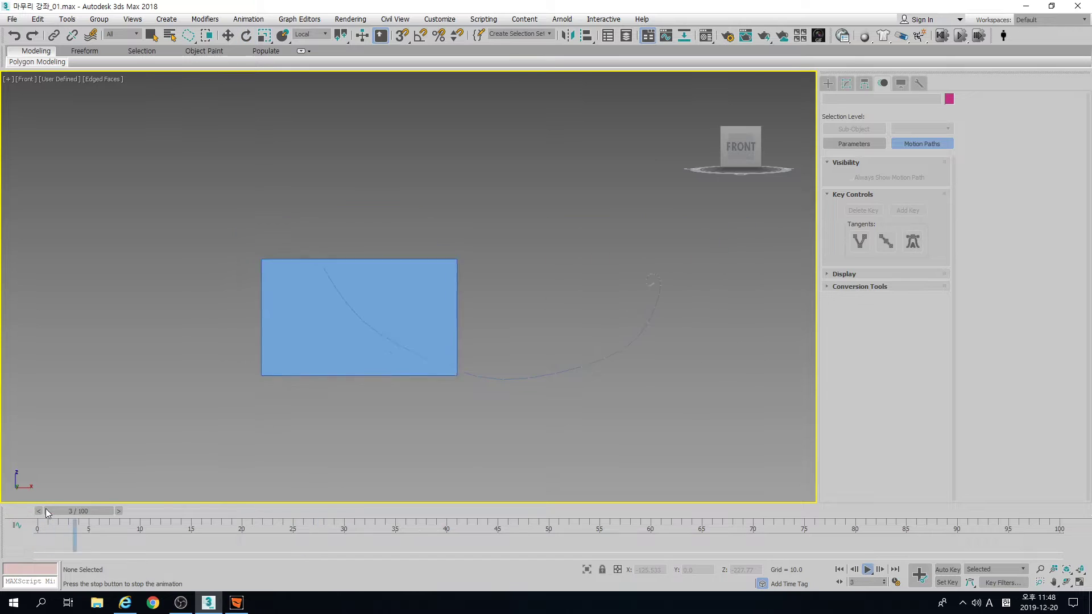
left_click(45, 509)
- Examine the tilted box beside number 6, play its z rotation animation and reset the time to frame 0
middle_click_drag(195, 425, 401, 368)
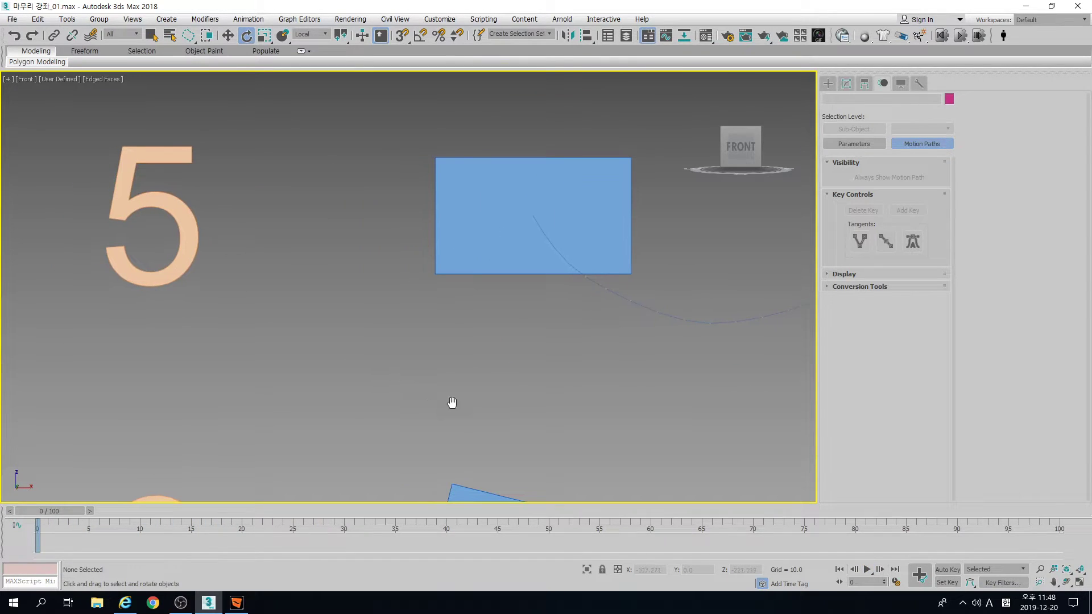
middle_click_drag(451, 409, 454, 249)
middle_click_drag(500, 356, 476, 267)
middle_click_drag(492, 327, 456, 278)
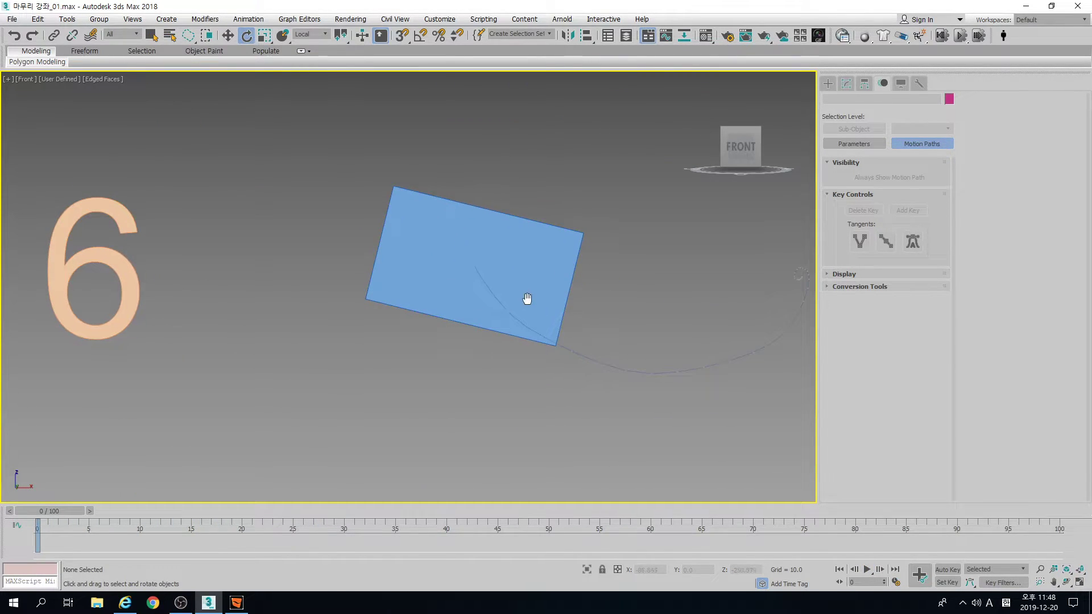
middle_click_drag(528, 297, 497, 307)
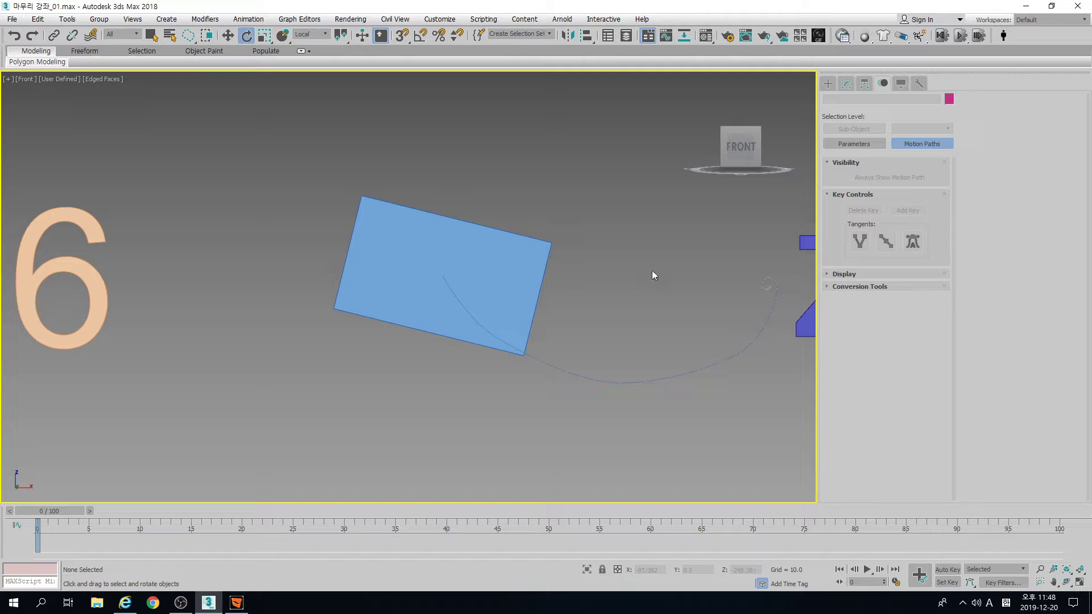
key("/")
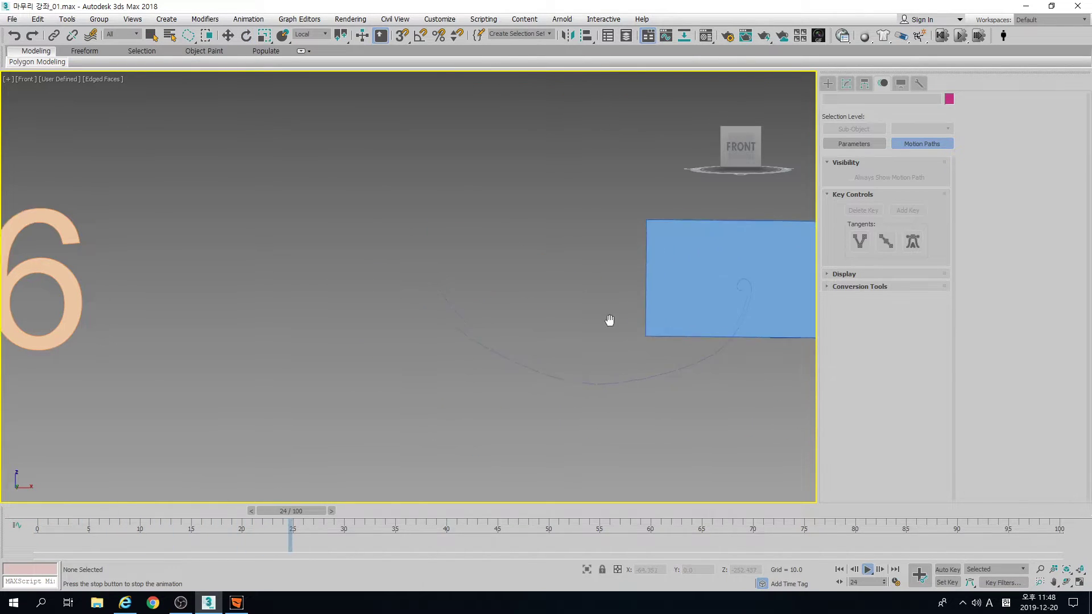
middle_click_drag(616, 314, 341, 294)
key("/")
scroll(478, 297, "down", 3)
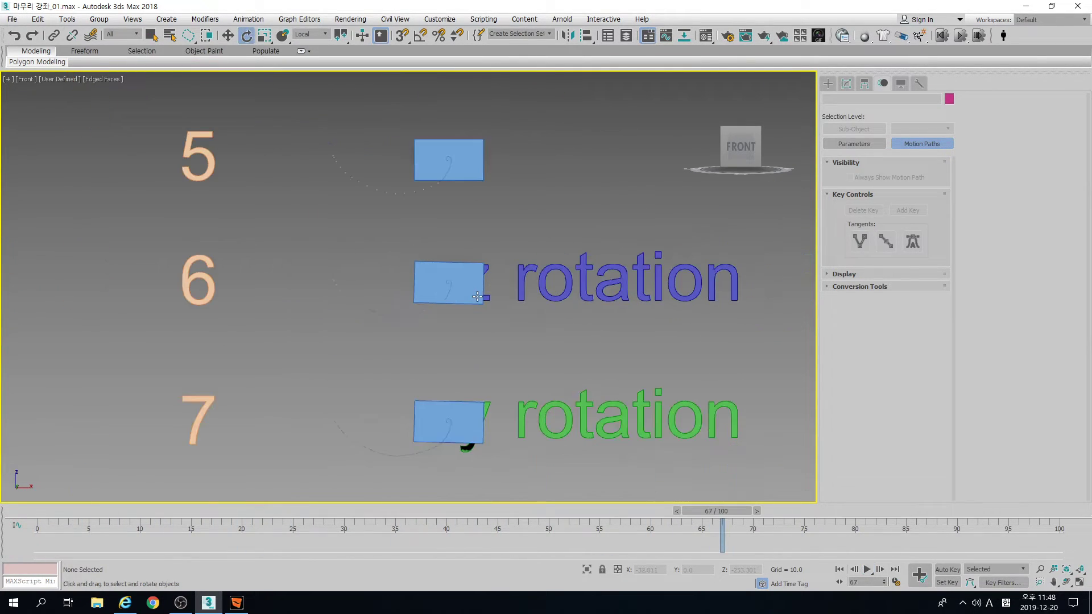
scroll(477, 297, "up", 2)
middle_click_drag(478, 296, 503, 334)
left_click(41, 513)
- Replay the z rotation animation of box 6 several times, returning to frame 0 after each run
key("/")
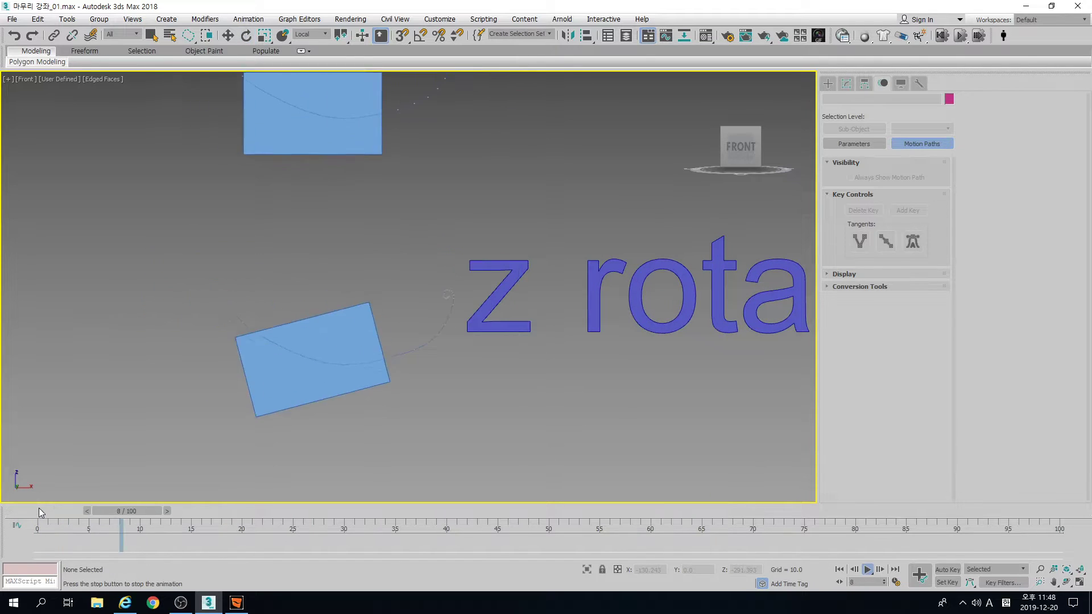
left_click(41, 513)
key("/")
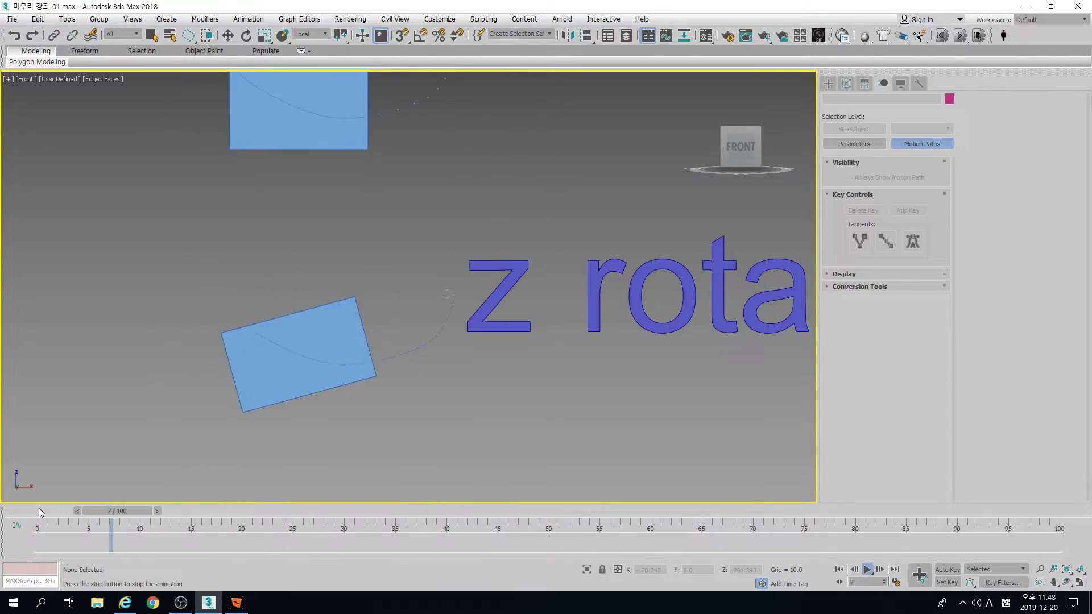
left_click(41, 513)
key("/")
left_click(41, 513)
left_click(40, 512)
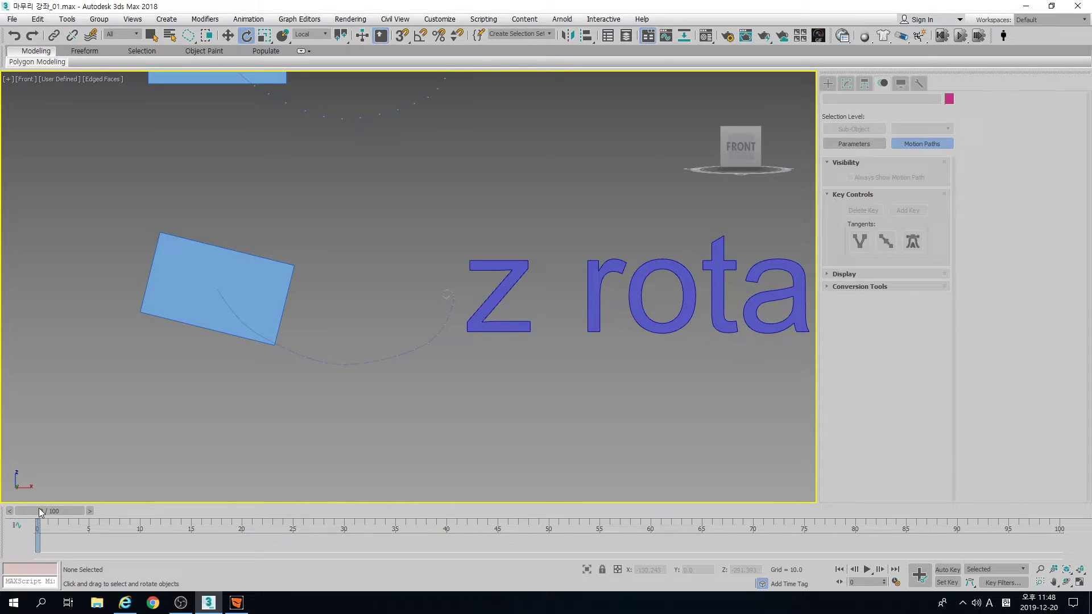
key("/")
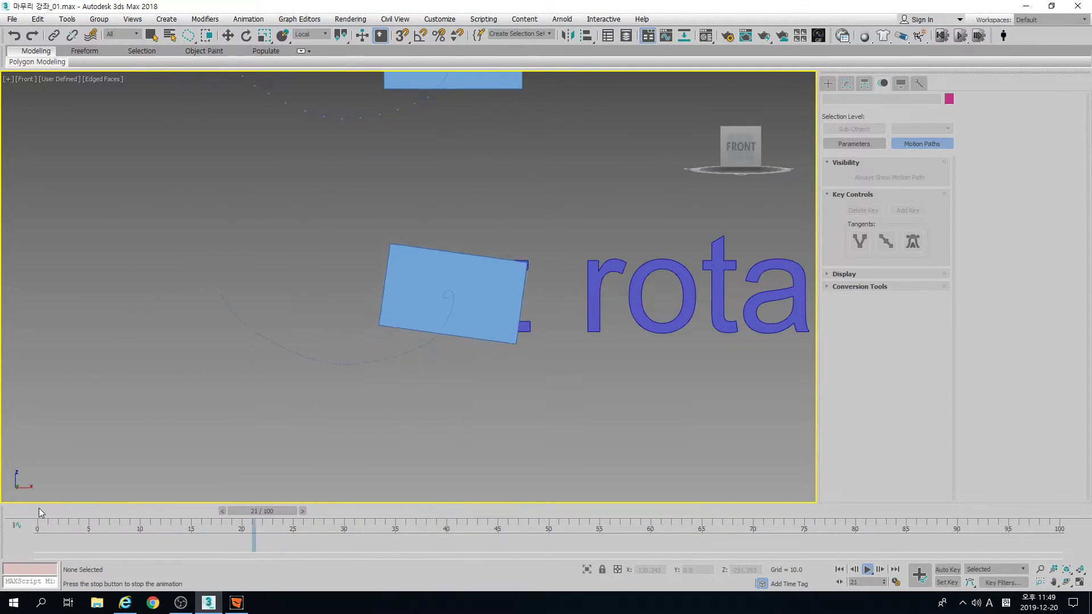
left_click(40, 509)
- Try rotating the box beside number 7 about its local Y axis, undo the rotation and deselect the box
middle_click_drag(383, 447, 401, 261)
left_click(274, 312)
left_click_drag(262, 352, 209, 351)
key("ctrl+z")
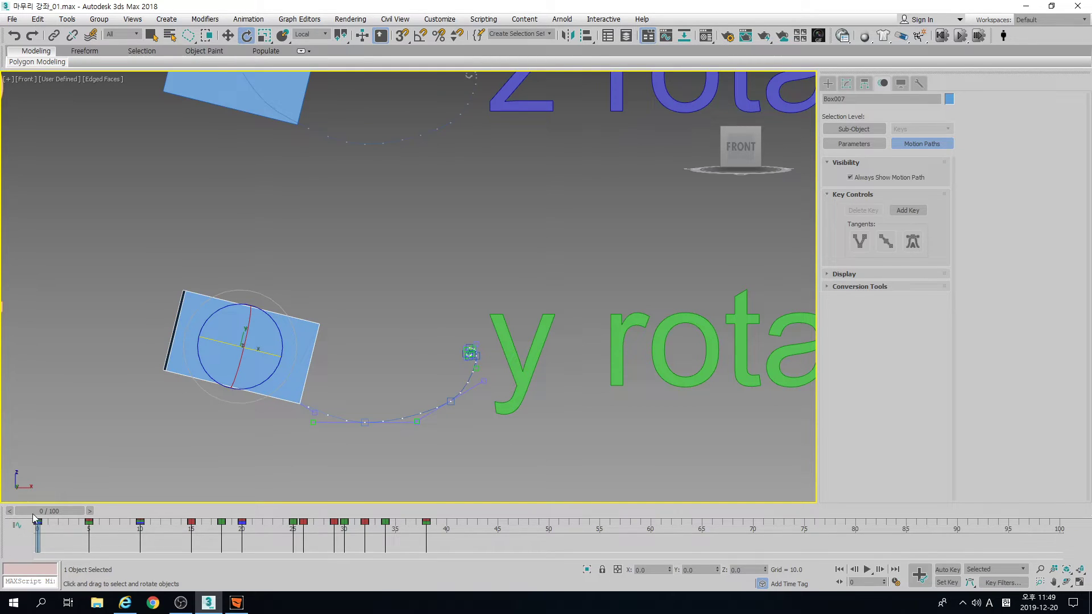
left_click(414, 272)
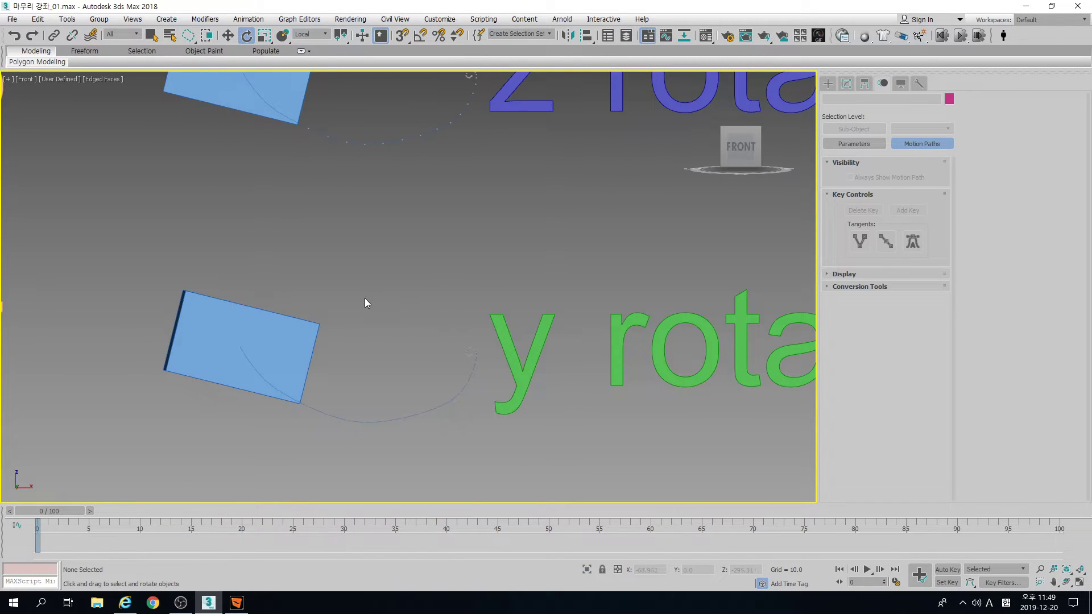
- Play the y rotation animation of box 7 twice and return to frame 0
key("slash")
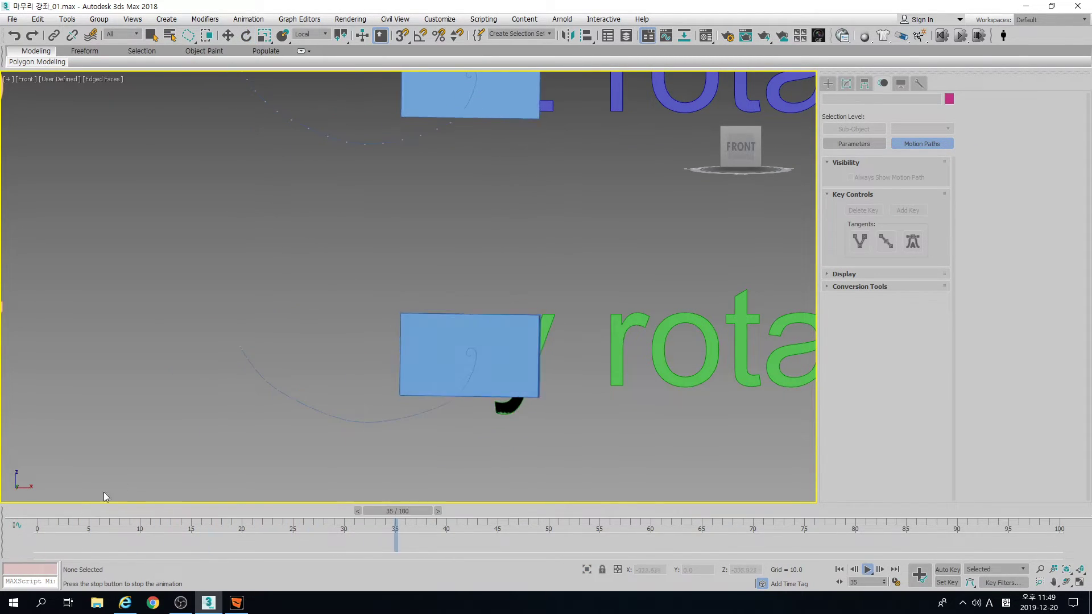
left_click(29, 509)
key("/")
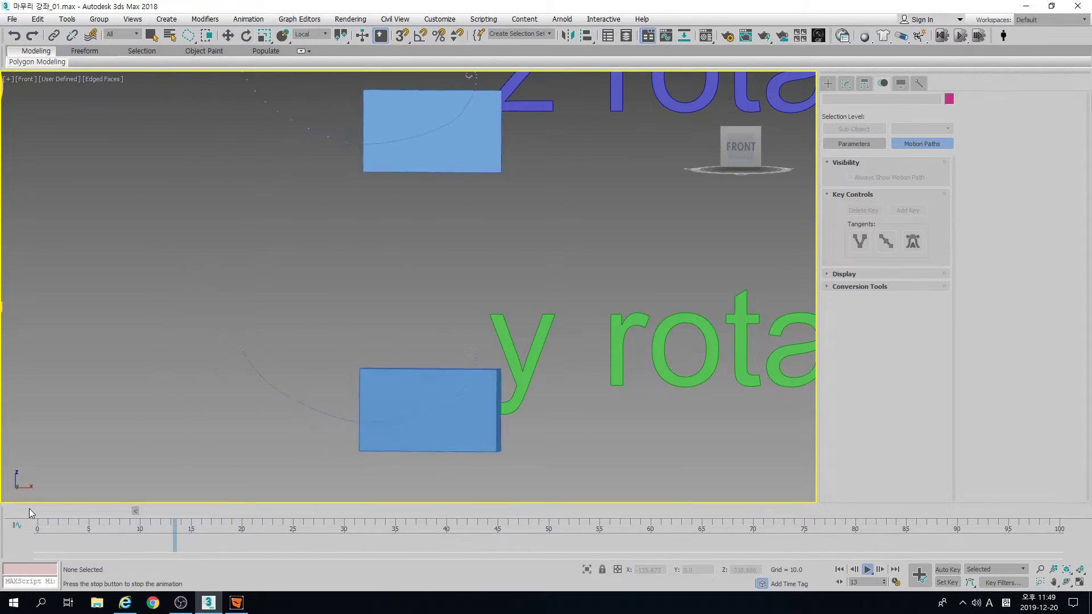
left_click(29, 508)
- Select the box beside number 7 again, try another local rotation at frame 0 and undo it
key("e")
left_click(244, 358)
mouse_move(243, 364)
left_mouse_down()
mouse_move(226, 424)
mouse_move(234, 364)
mouse_move(211, 347)
mouse_move(251, 345)
left_mouse_up()
key("ctrl+z")
- Play the x rotation animation of the box beside number 8 and return to frame 0
middle_click_drag(174, 484, 350, 312)
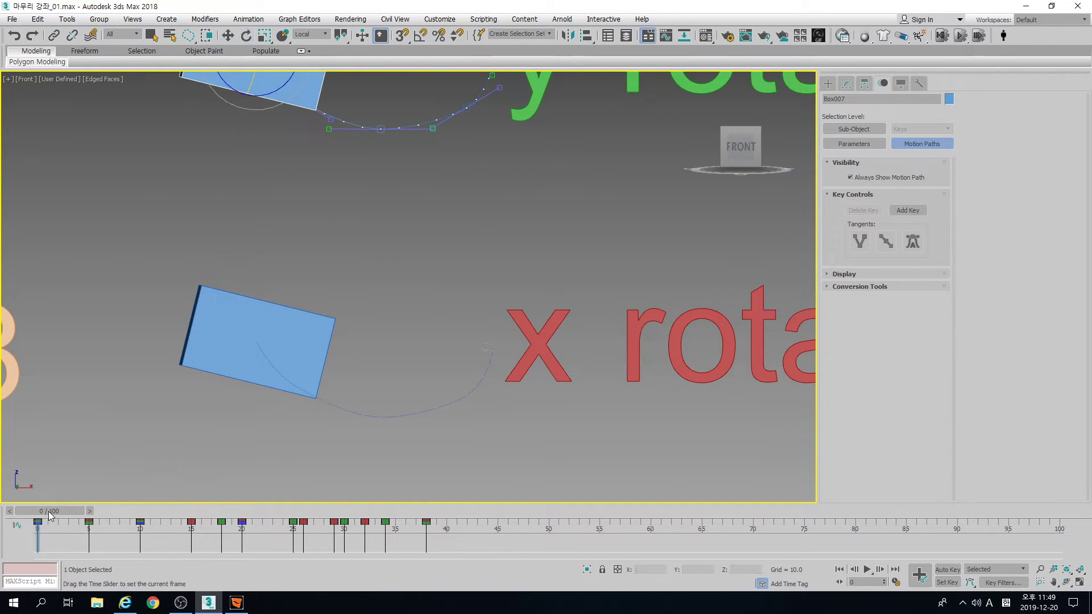
key("slash")
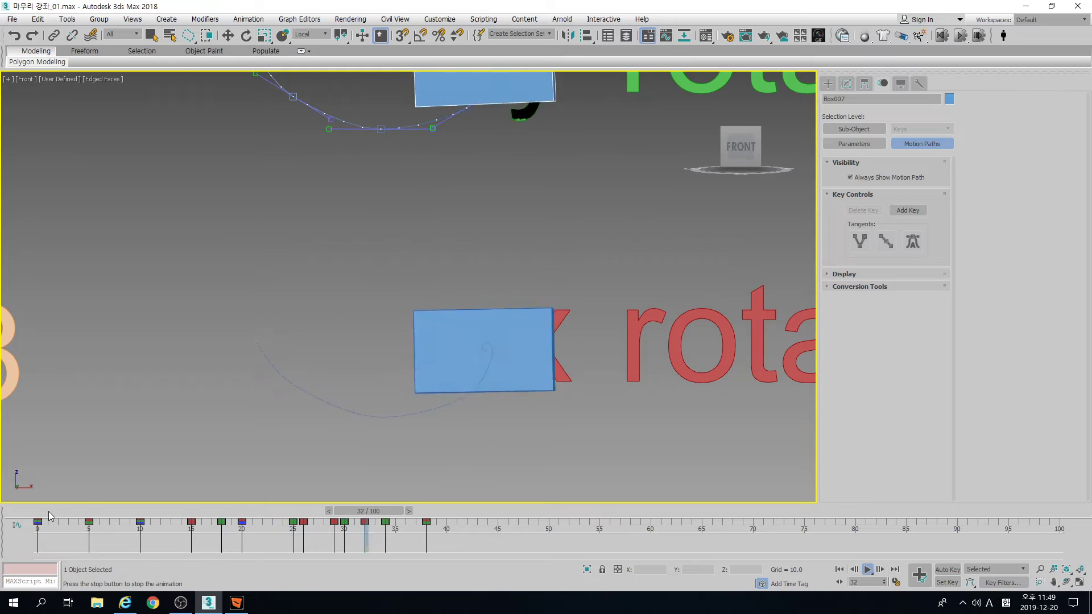
left_click(49, 512)
left_click(49, 512)
key("slash")
- Try a small local rotation of the y rotation box, undo it and clear the selection
middle_click_drag(339, 226, 307, 411)
mouse_move(251, 245)
left_mouse_down()
mouse_move(220, 243)
mouse_move(244, 247)
left_mouse_up()
key("ctrl+z")
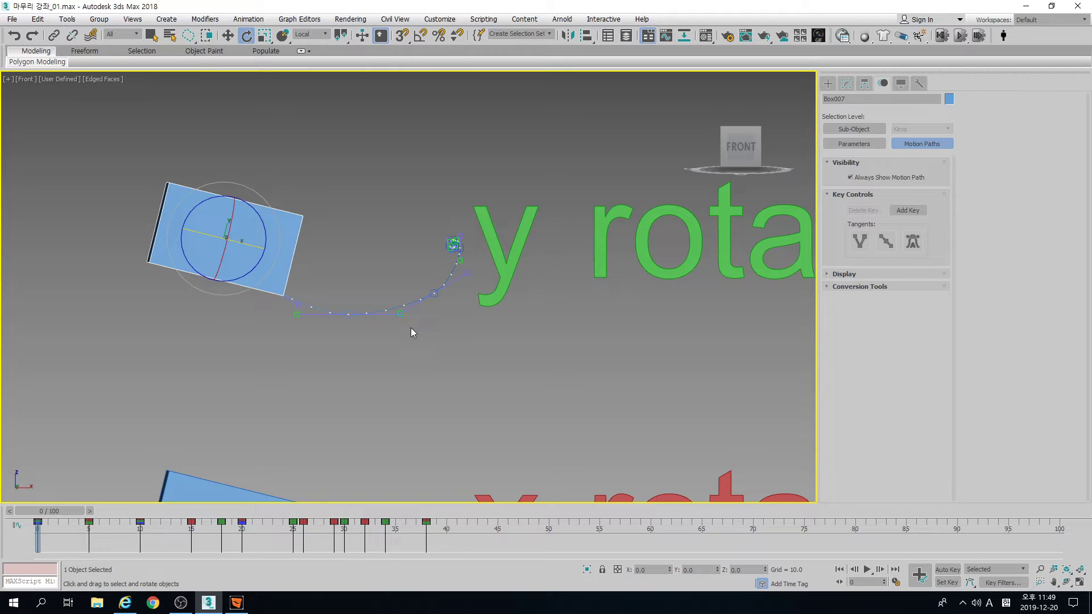
left_click(434, 387)
- Compare the starting poses of boxes 6, 7 and 8 at frame 0, selecting the x rotation box
middle_click_drag(439, 385, 427, 344)
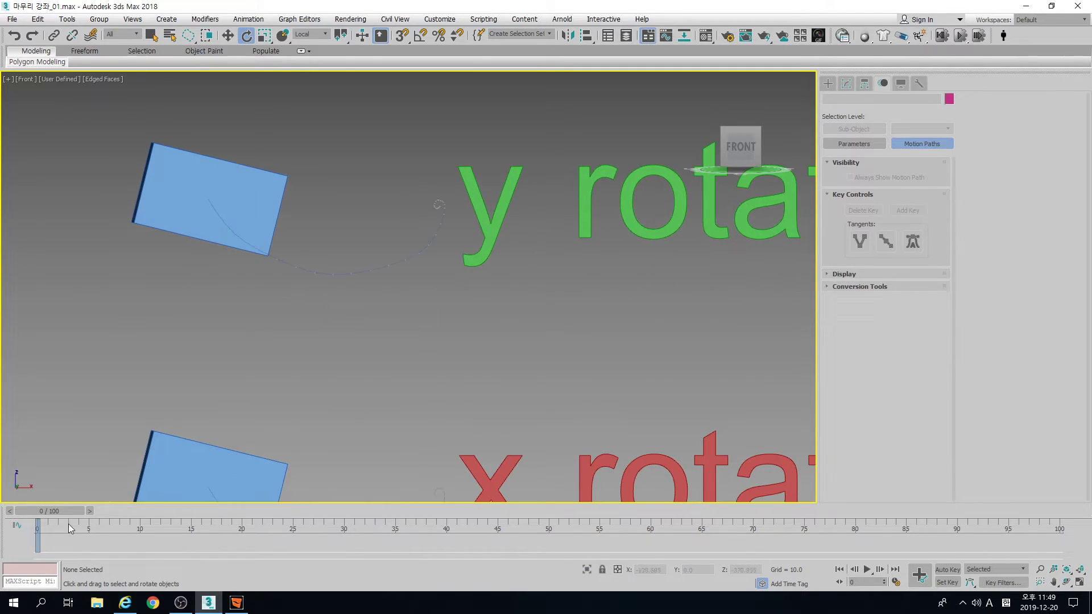
middle_click_drag(333, 419, 369, 357)
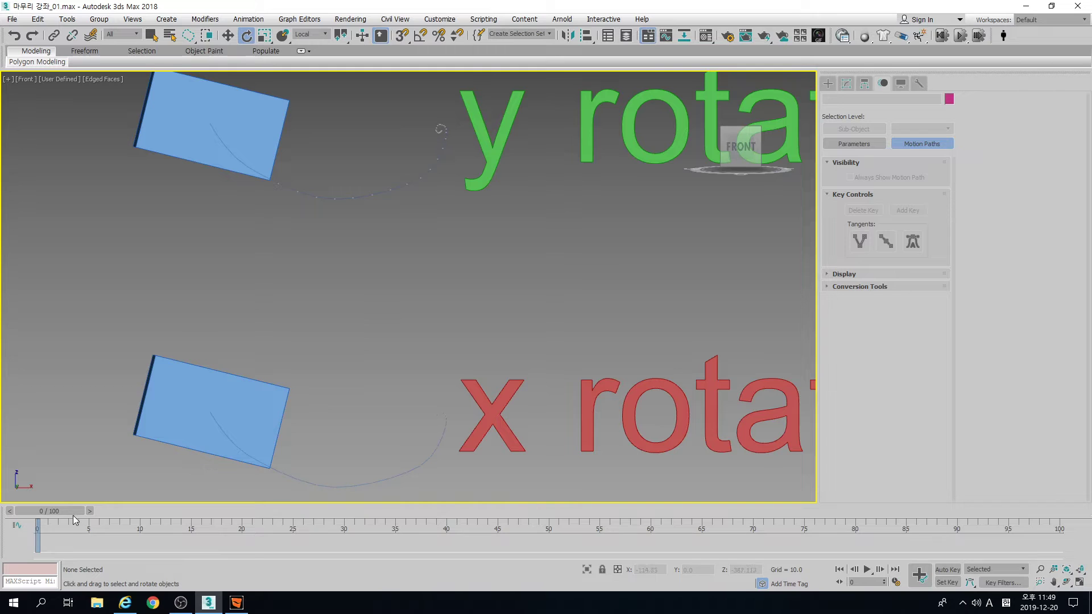
middle_click_drag(388, 273, 412, 371)
scroll(412, 369, "down", 2)
middle_click_drag(423, 288, 406, 418)
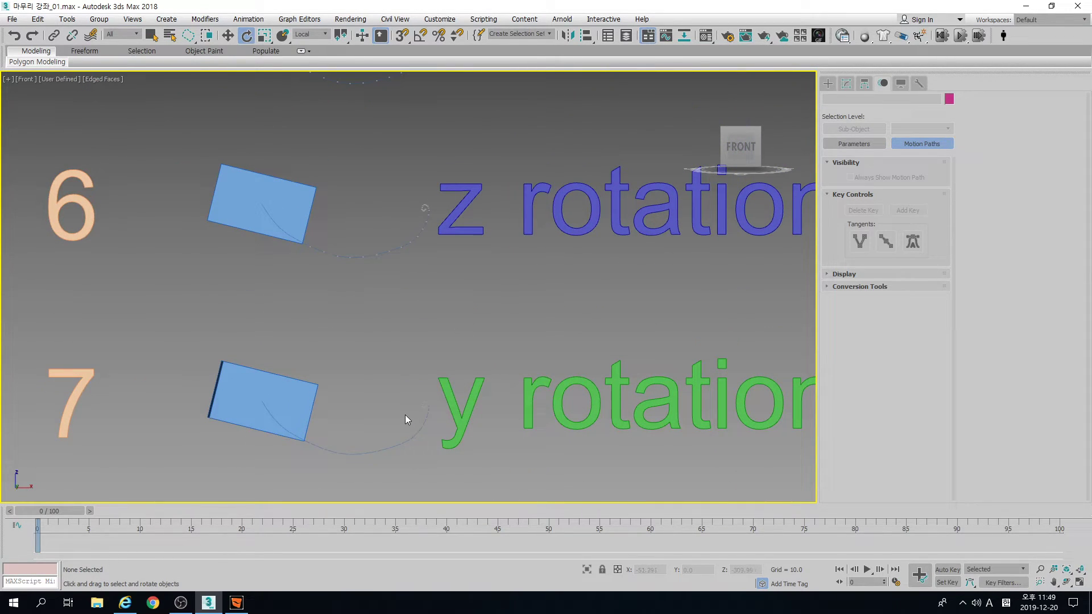
middle_click_drag(434, 332, 446, 353)
middle_click_drag(517, 296, 480, 262)
middle_click_drag(411, 250, 409, 217)
left_click(275, 351)
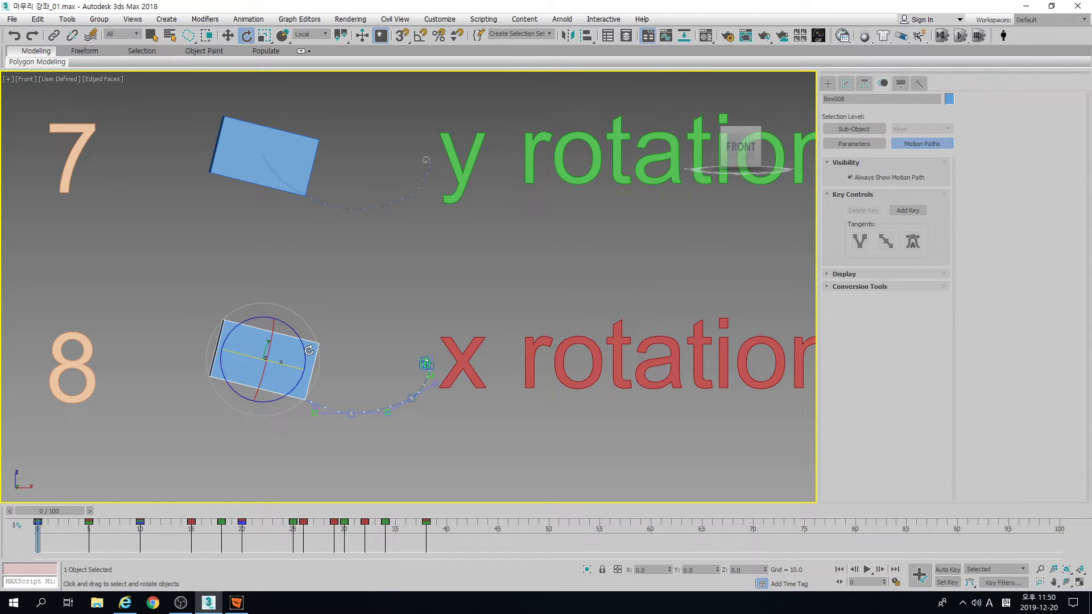
- Look back over the numbered boxes from 8 up to 1 and bring the biped into view
middle_click_drag(352, 270, 333, 412)
middle_click_drag(440, 235, 441, 283)
middle_click_drag(366, 249, 443, 329)
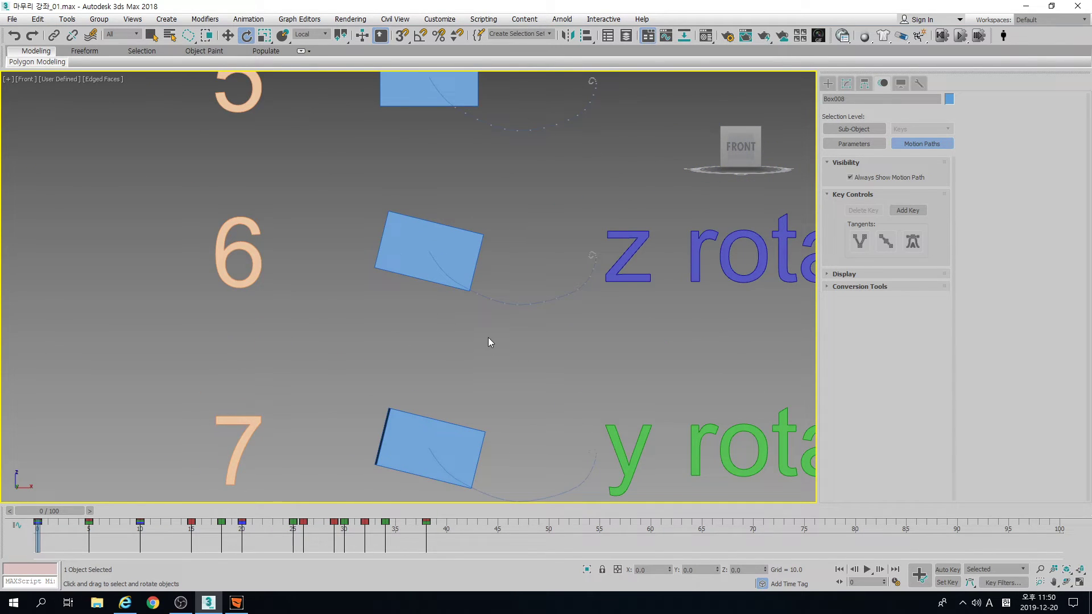
middle_click_drag(501, 357, 432, 256)
middle_click_drag(519, 350, 470, 393)
middle_click_drag(363, 193, 481, 472)
scroll(481, 472, "down", 2)
scroll(425, 188, "down", 2)
middle_click_drag(427, 170, 446, 414)
middle_click_drag(358, 212, 381, 300)
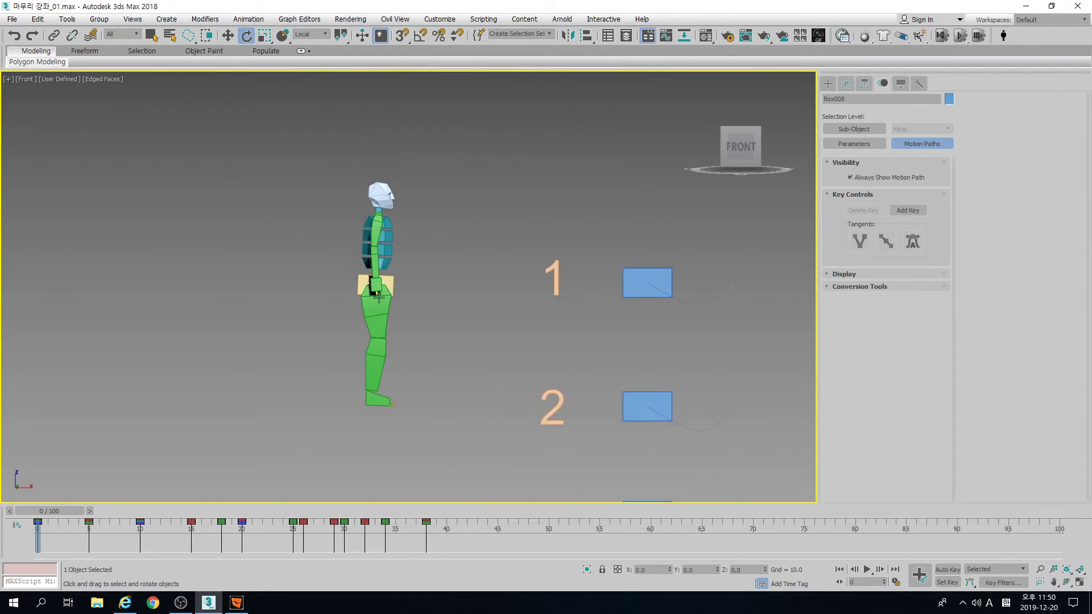
- Select the biped's pelvis, try rotating it in the front view and from an orbited angle, and undo the rotations
scroll(381, 300, "up", 4)
left_click(366, 277)
mouse_move(384, 270)
left_mouse_down()
mouse_move(407, 272)
mouse_move(393, 273)
left_mouse_up()
key("ctrl+z")
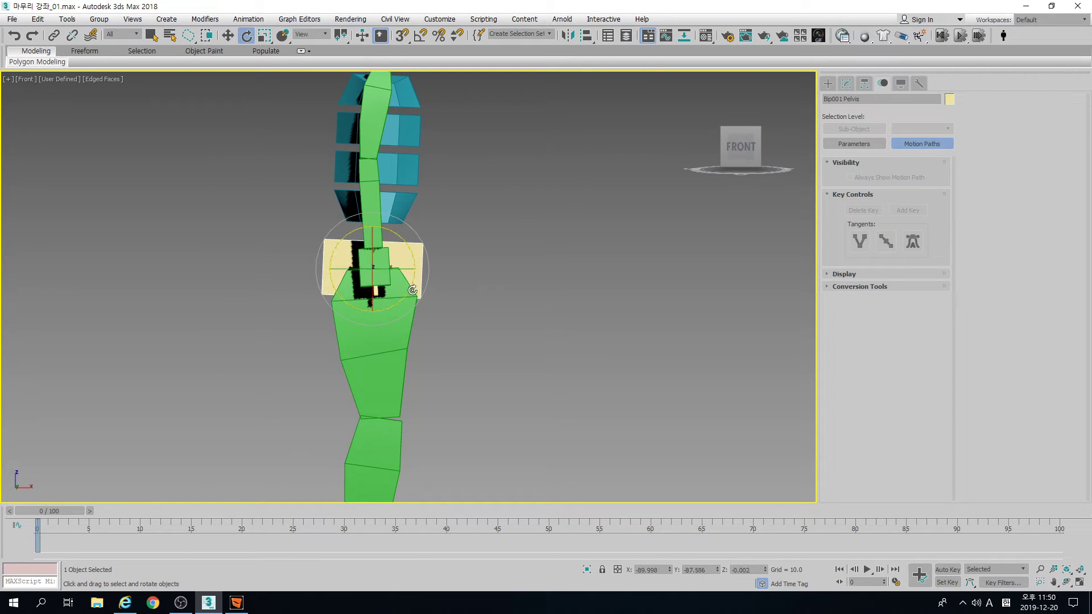
middle_click_drag(412, 289, 341, 285, "alt")
mouse_move(341, 281)
left_mouse_down()
mouse_move(351, 297)
mouse_move(358, 273)
left_mouse_up()
scroll(362, 272, "up", 3)
key("ctrl+z")
- Use wireframe display to select within the pelvis area, try further rotations in shaded display, undo them and deselect
key("F3")
double_click(382, 246)
left_click(382, 246)
key("F3")
left_click_drag(362, 279, 419, 275)
mouse_move(349, 282)
left_mouse_down()
mouse_move(354, 271)
mouse_move(362, 302)
mouse_move(364, 270)
mouse_move(366, 304)
mouse_move(366, 270)
mouse_move(357, 278)
mouse_move(364, 293)
mouse_move(367, 278)
left_mouse_up()
key("ctrl+z")
left_click(450, 225)
key("ctrl+z")
left_click(590, 250)
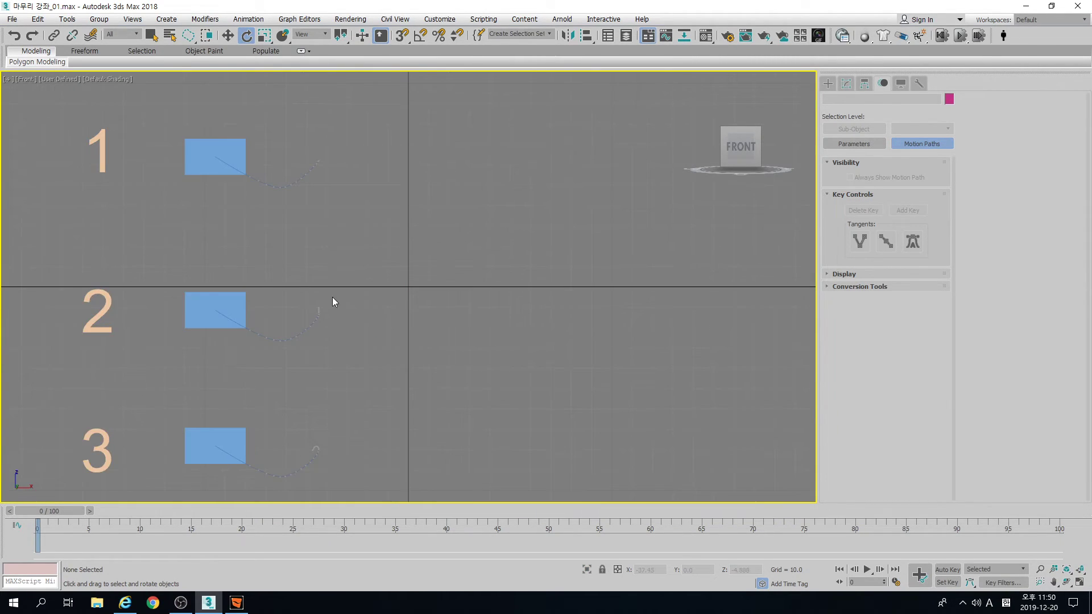
- Bring boxes 6, 7 and 8 into view, play their rotation animations together and return to frame 0
scroll(332, 297, "down", 3)
middle_click_drag(334, 295, 536, 248)
middle_click_drag(468, 294, 478, 227)
middle_click_drag(493, 355, 492, 278)
middle_click_drag(483, 399, 461, 328)
scroll(459, 307, "up", 2)
scroll(482, 316, "up", 2)
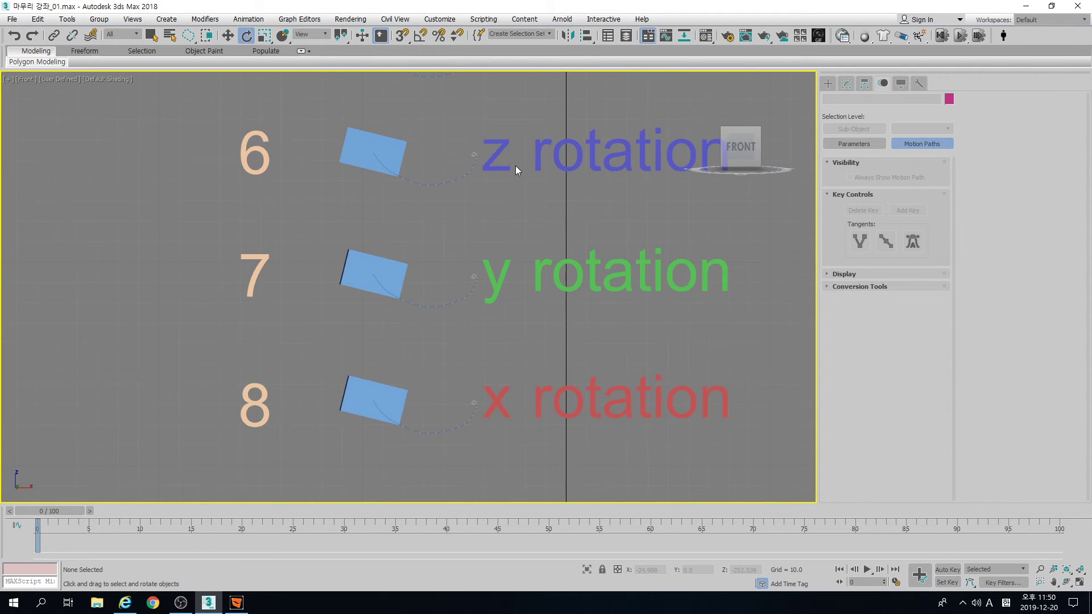
middle_click_drag(465, 225, 461, 289)
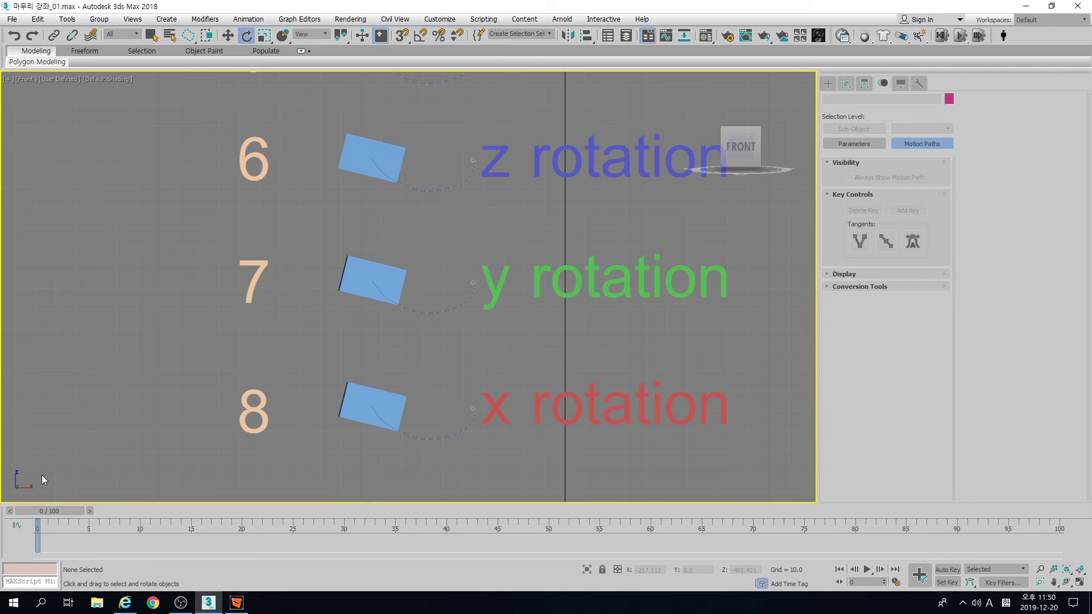
key("/")
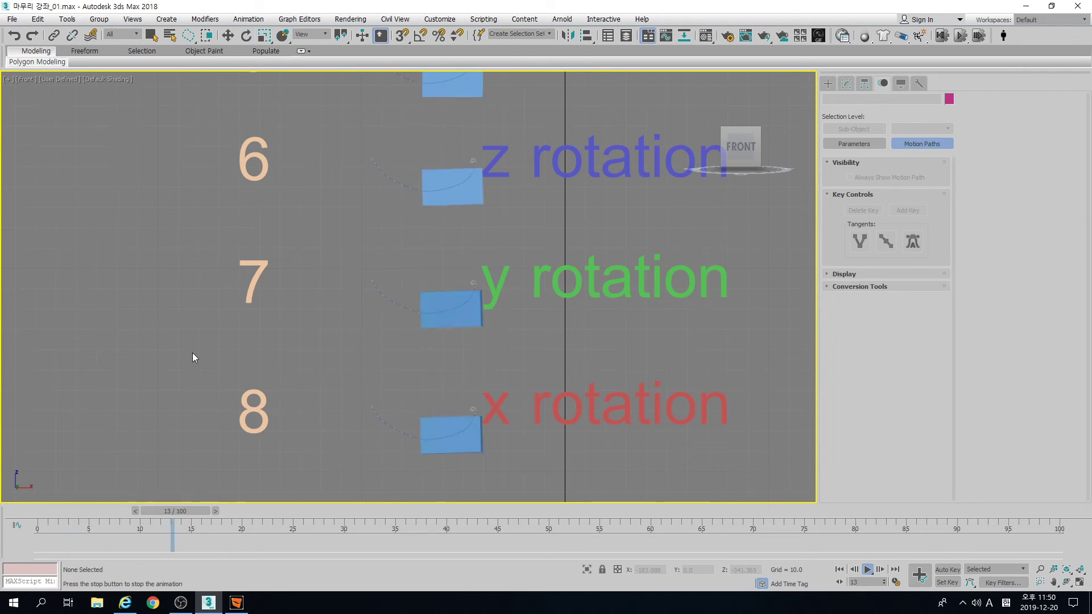
left_click(37, 508)
- Review the boxes above number 6, then replay the three rotation boxes and reset to frame 0
middle_click_drag(369, 271, 356, 398)
scroll(356, 398, "down", 3)
middle_click_drag(361, 150, 385, 157)
middle_click_drag(371, 344, 380, 221)
scroll(388, 335, "up", 4)
middle_click_drag(388, 350, 362, 339)
key("/")
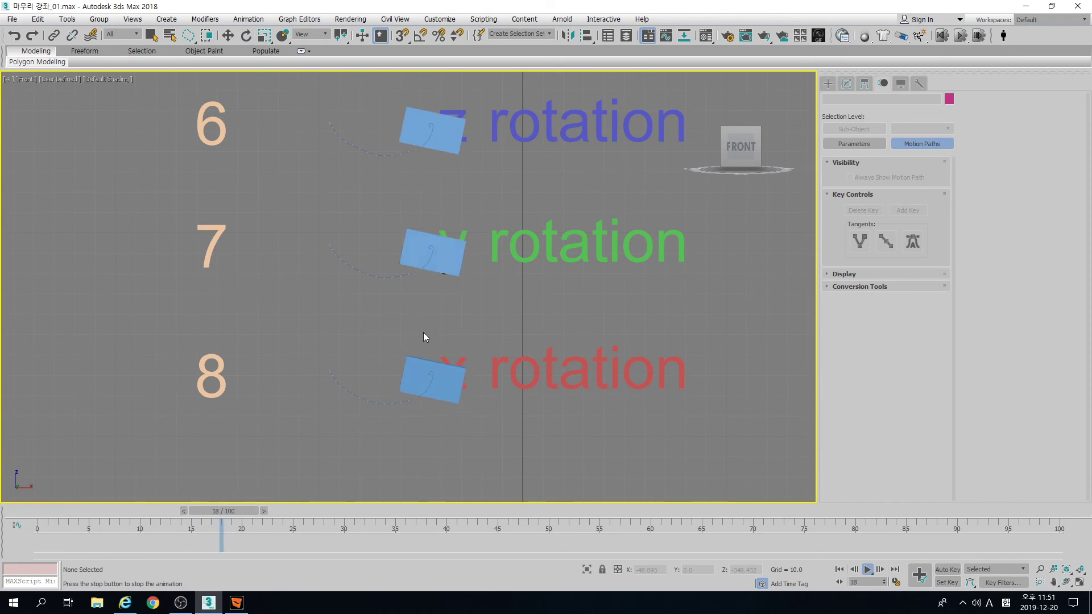
key("/")
left_click(44, 510)
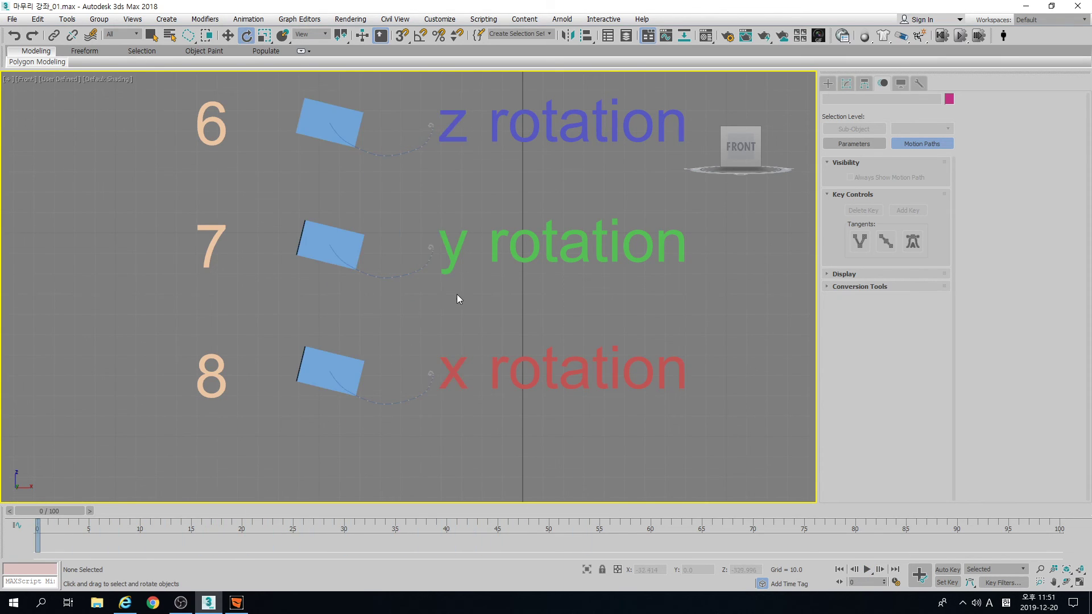
- Compare the z, y and x rotation boxes through repeated playback from frame 0, stopping at frame 28
key("/")
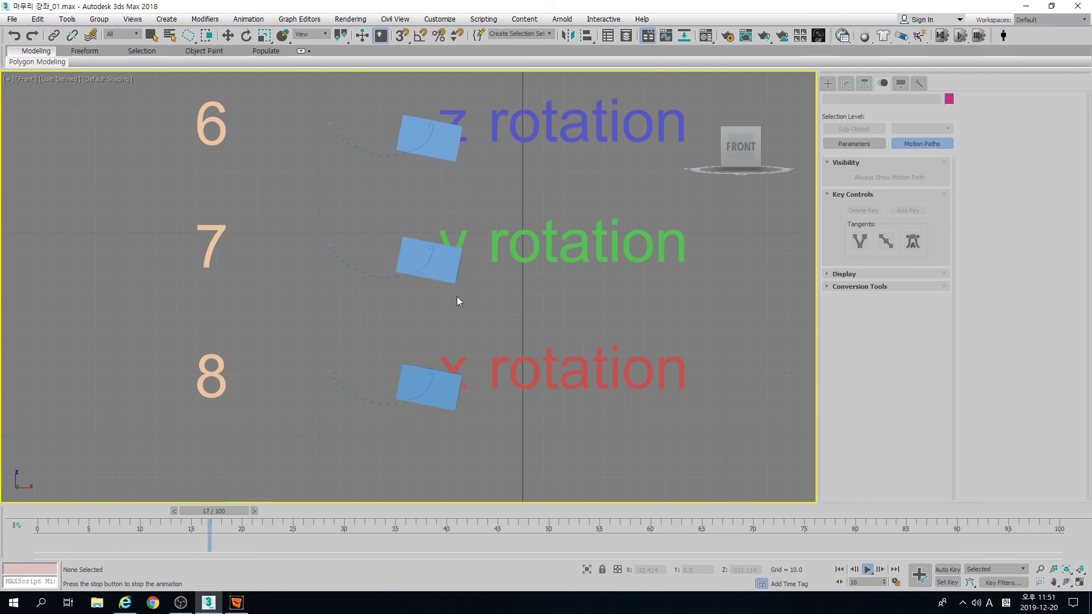
key("/")
left_click(23, 512)
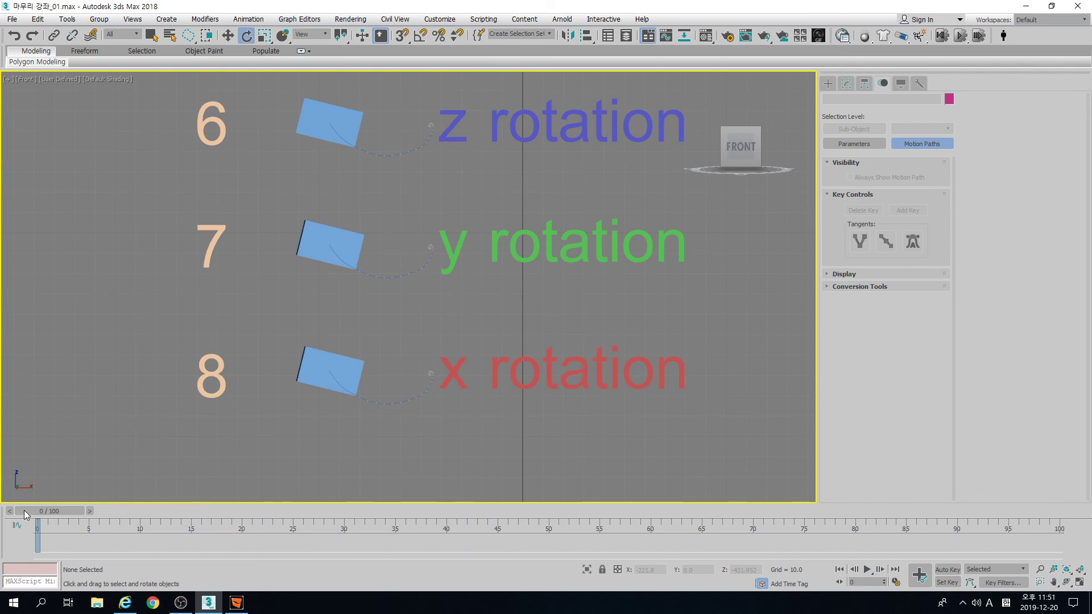
key("/")
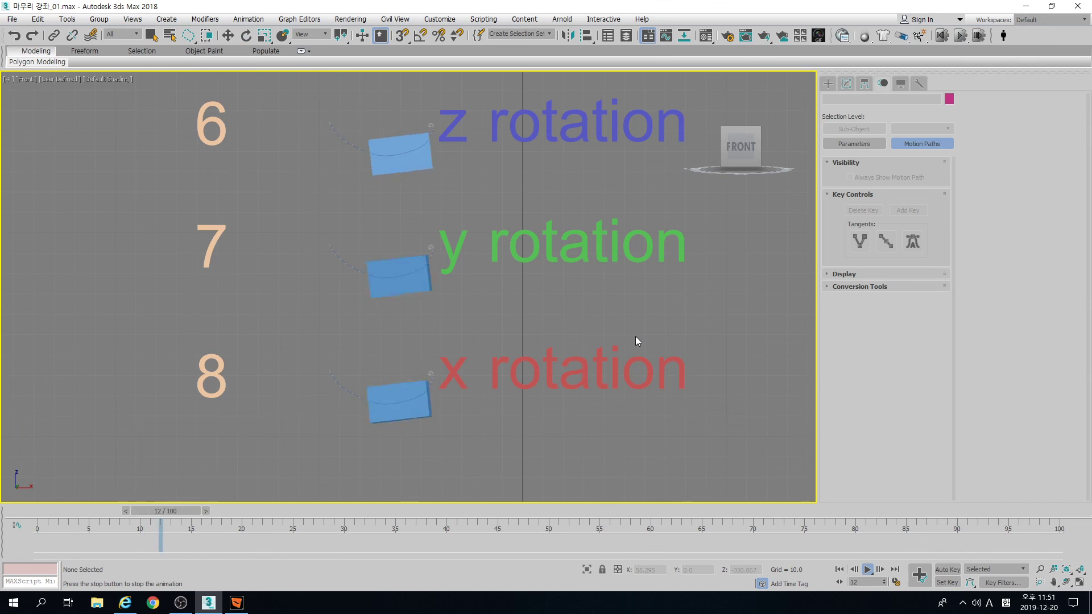
key("/")
key("Home")
key("/")
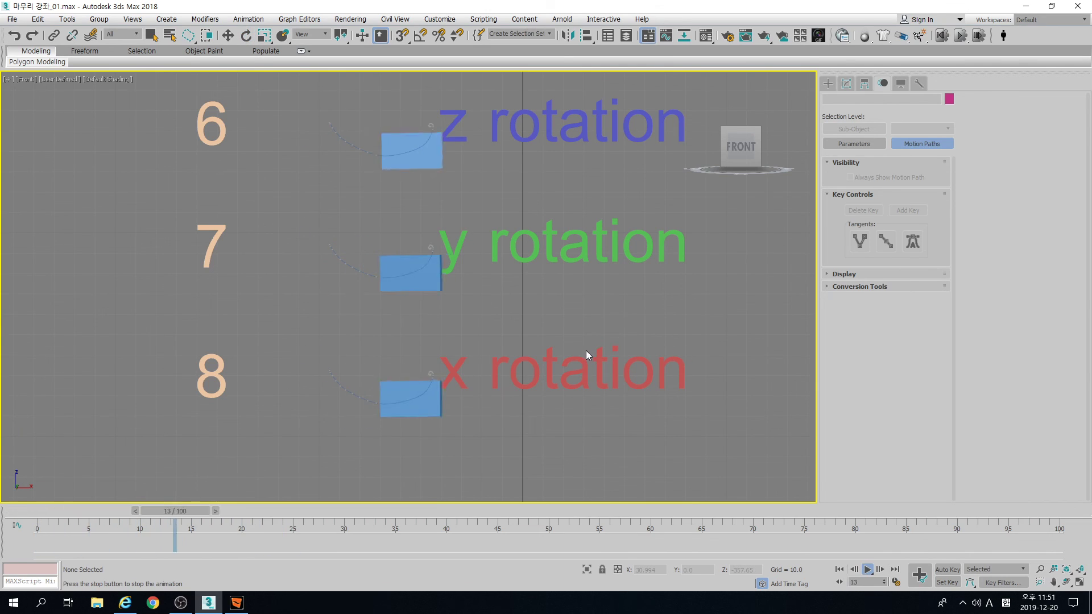
key("/")
left_click(29, 515)
key("/")
key("/")
left_click(32, 513)
key("/")
key("/")
key("e")
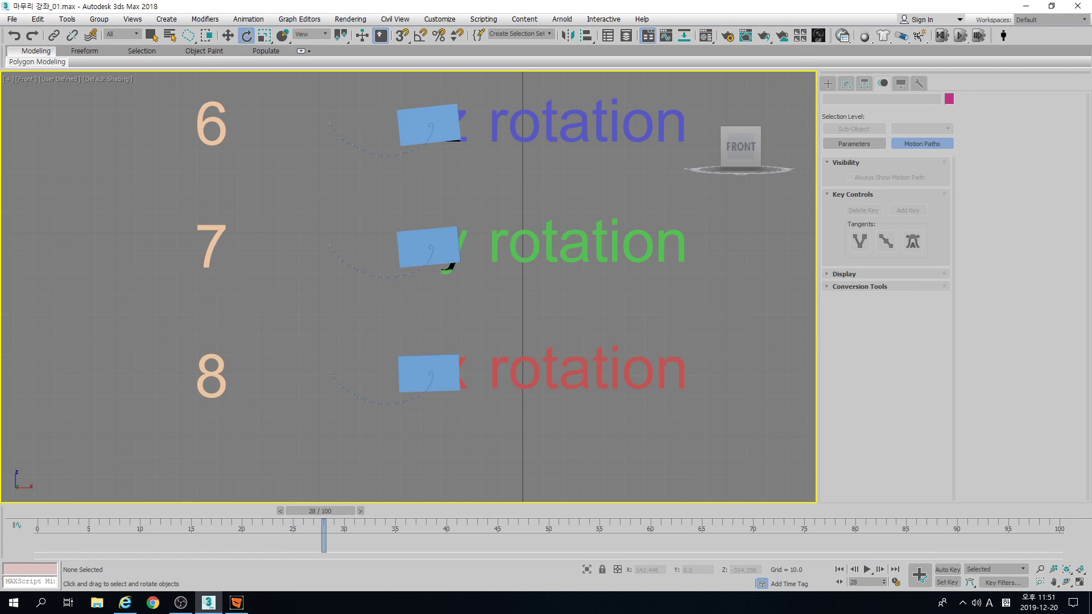
key("alt+Tab")
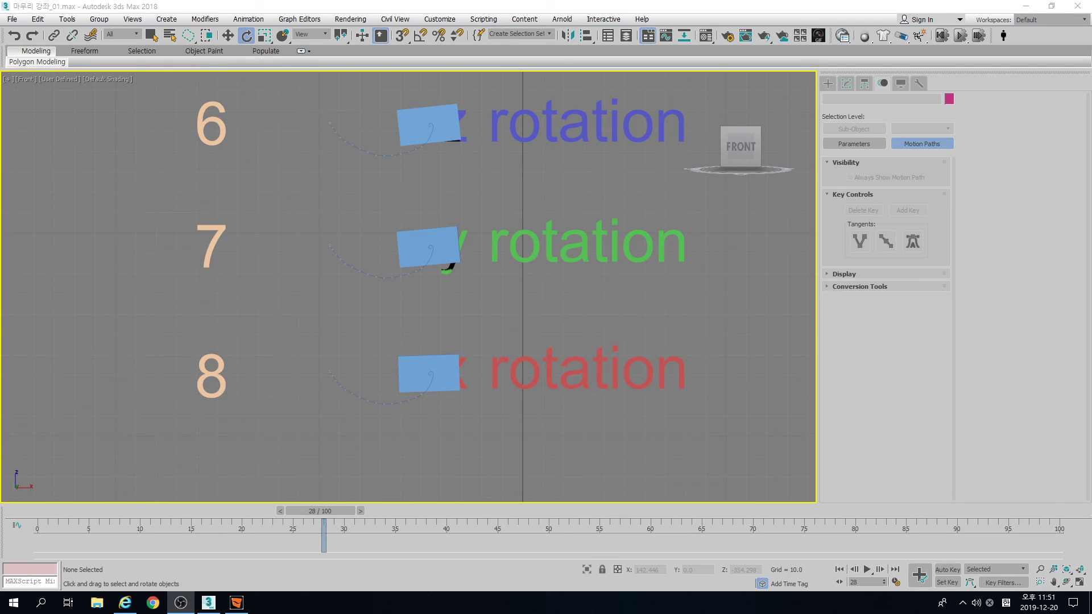